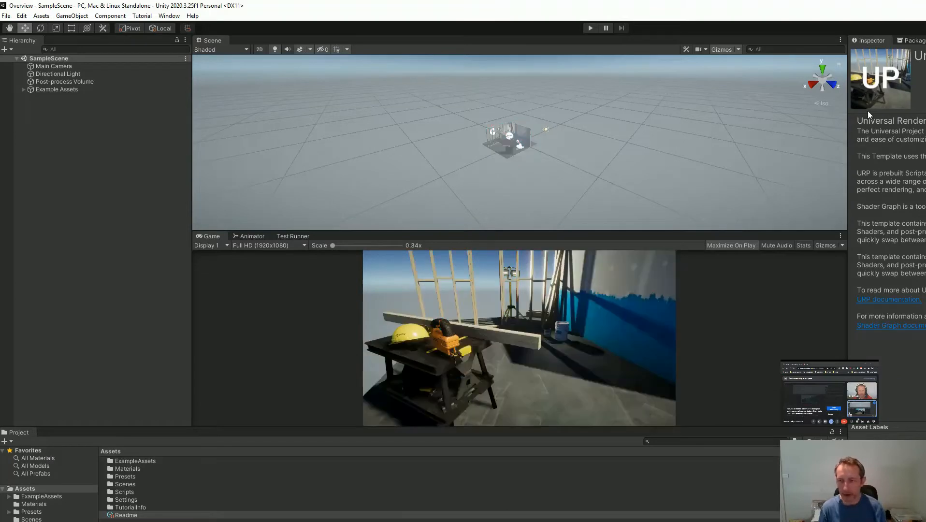
Take the Unity editor out of full screen, reposition it on the desktop and enlarge its window to show the full Inspector.
{"action": "left_click", "coordinate": [125, 515]}
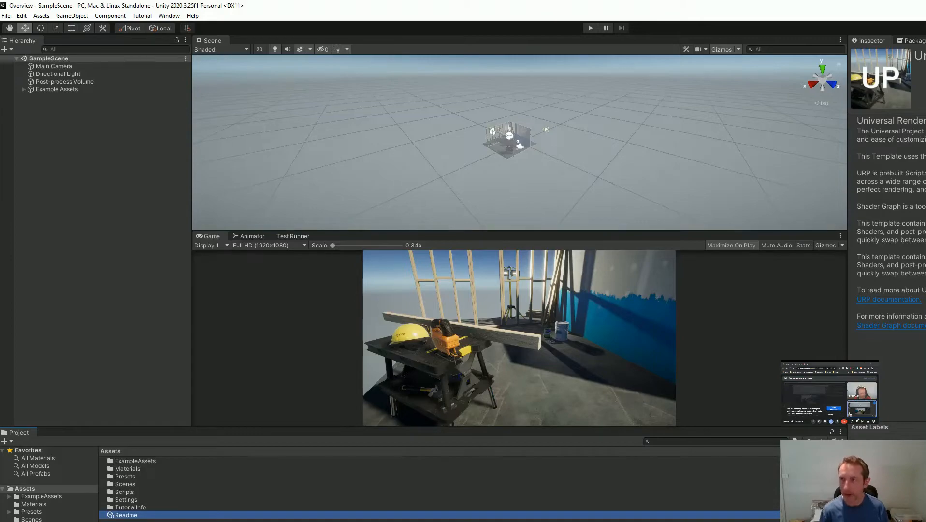
{"action": "key", "text": "super+Down"}
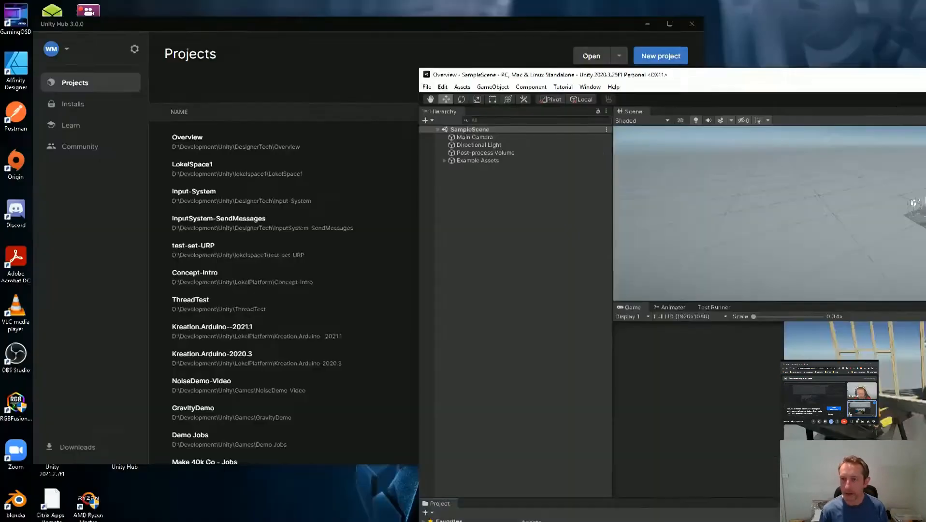
{"action": "left_click_drag", "start_coordinate": [876, 76], "coordinate": [460, 8]}
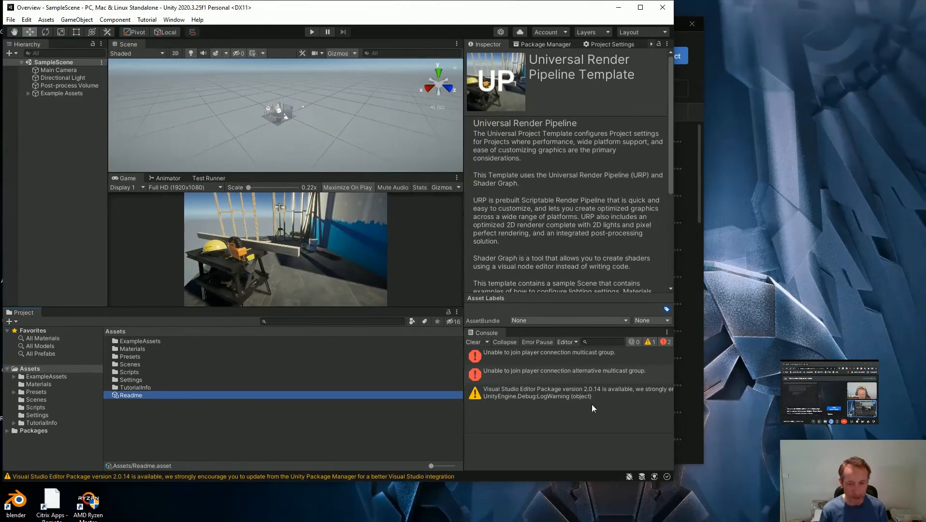
{"action": "left_click_drag", "start_coordinate": [671, 482], "coordinate": [764, 517]}
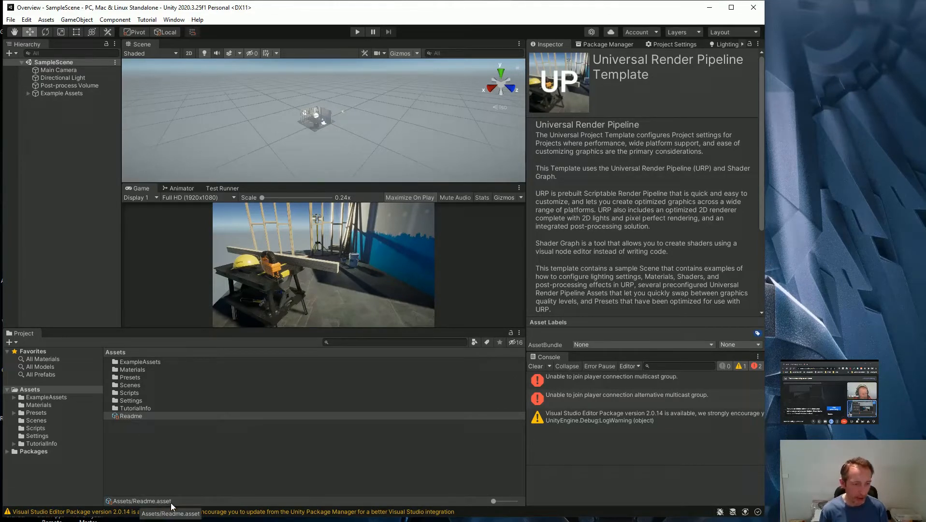
Open the Readme script from the TutorialInfo Scripts folder in Visual Studio and narrow the code editor's window to fit the visible area.
{"action": "left_click", "coordinate": [35, 429]}
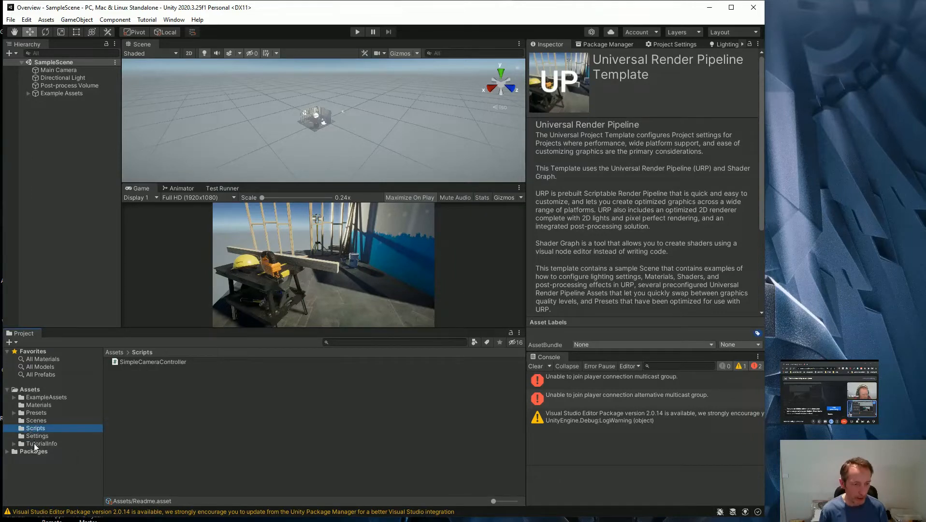
{"action": "left_click", "coordinate": [34, 444]}
{"action": "left_click", "coordinate": [13, 444]}
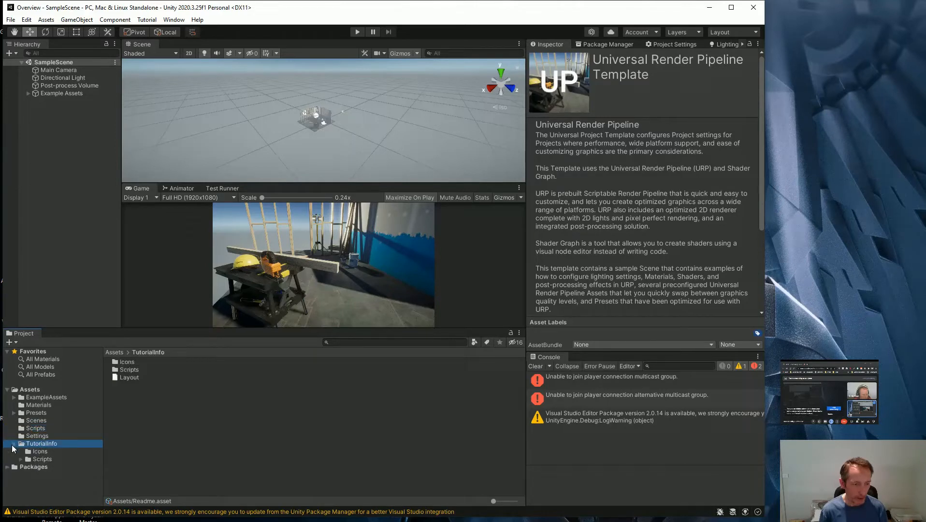
{"action": "left_click", "coordinate": [38, 459]}
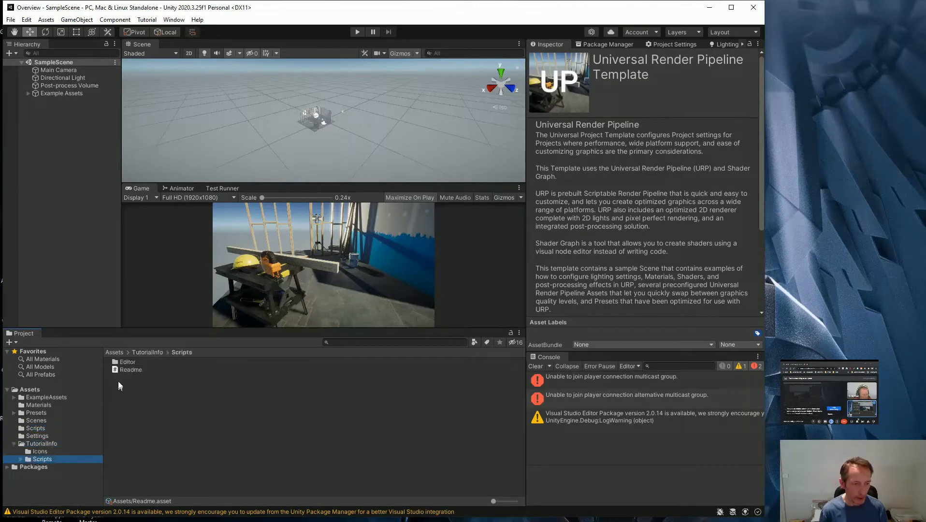
{"action": "double_click", "coordinate": [124, 370]}
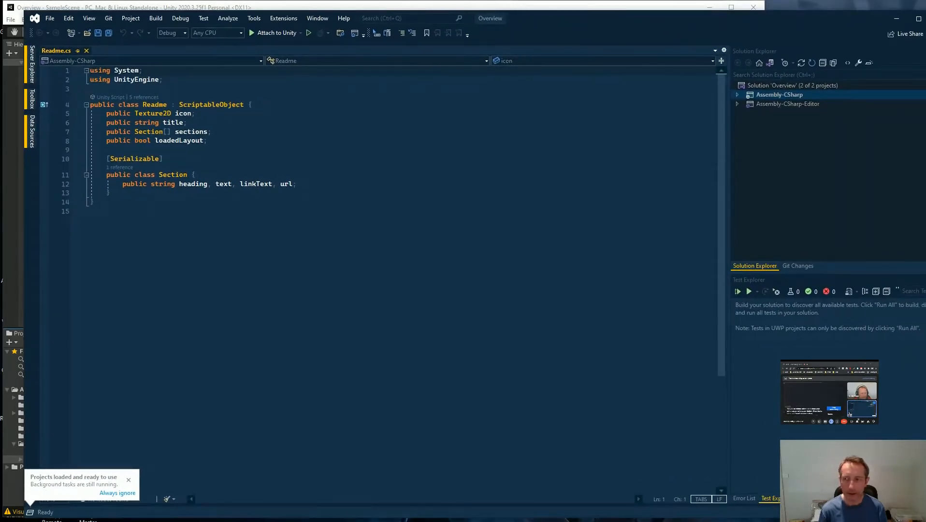
{"action": "left_click_drag", "start_coordinate": [925, 133], "coordinate": [704, 135]}
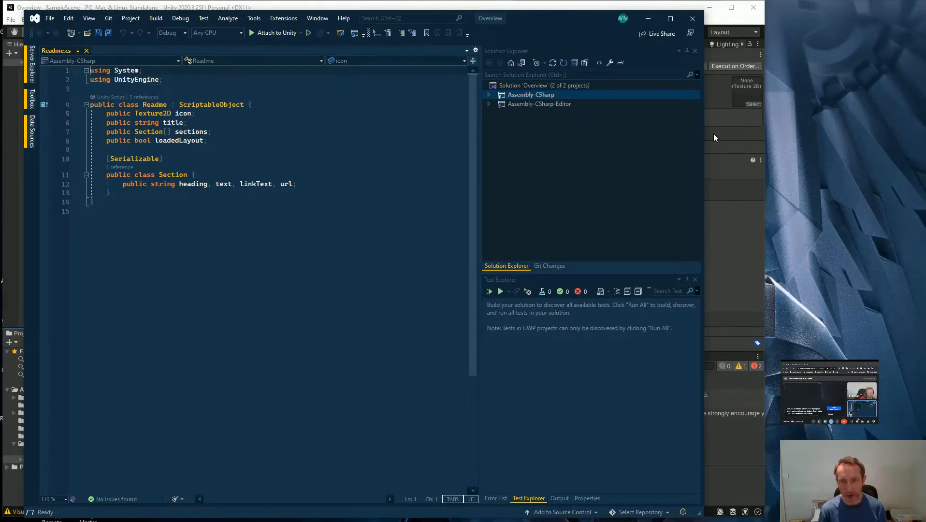
Switch back to Unity, clear the Console messages and give the Scene and Game views more height above the Project area.
{"action": "left_click", "coordinate": [729, 225]}
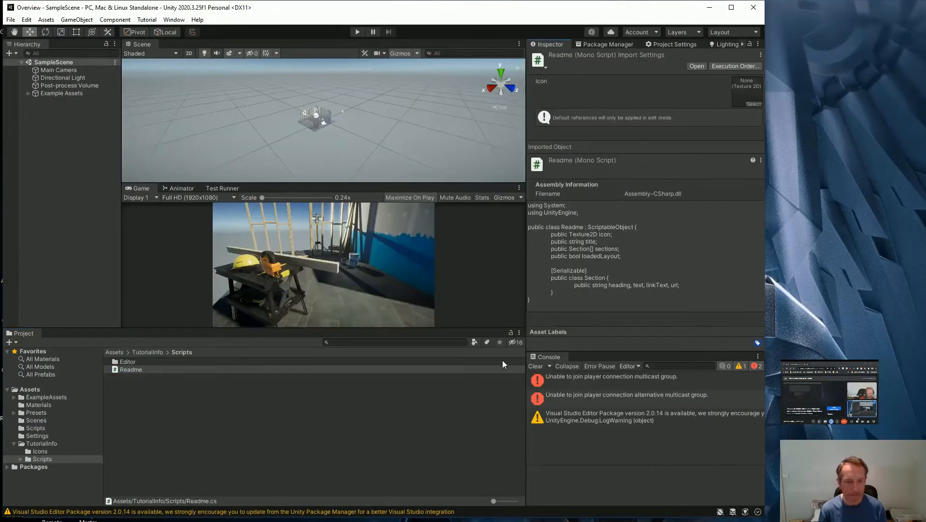
{"action": "left_click", "coordinate": [536, 366]}
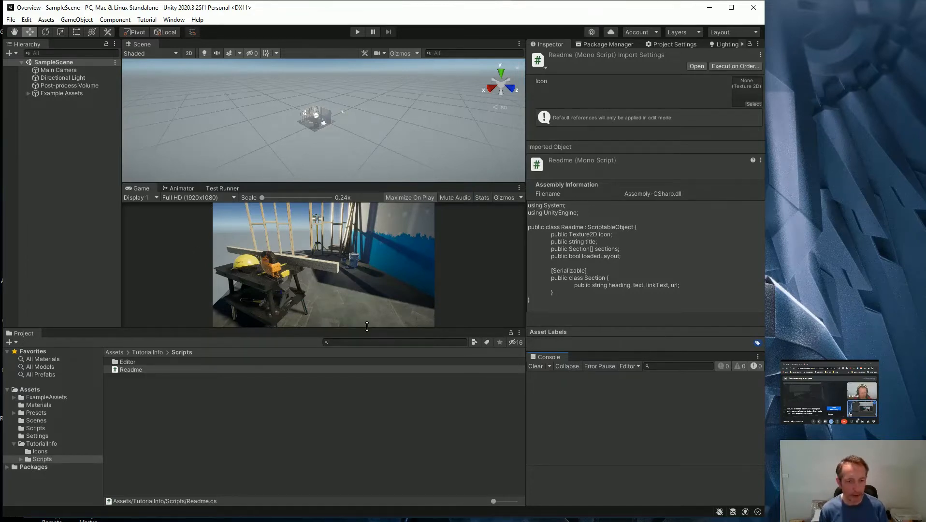
{"action": "left_click_drag", "start_coordinate": [365, 327], "coordinate": [365, 350]}
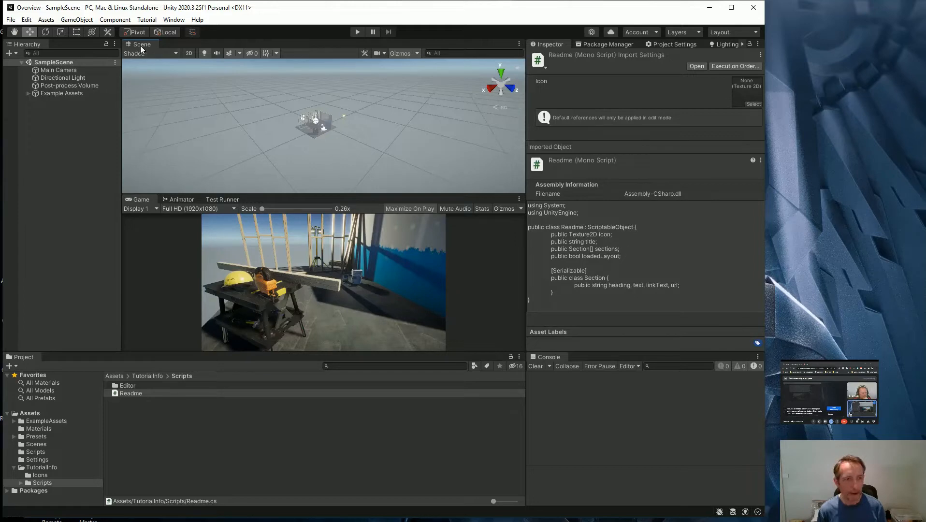
Float the Scene view as a separate window, dock it back above the Game view and make it taller.
{"action": "left_click_drag", "start_coordinate": [141, 44], "coordinate": [342, 149]}
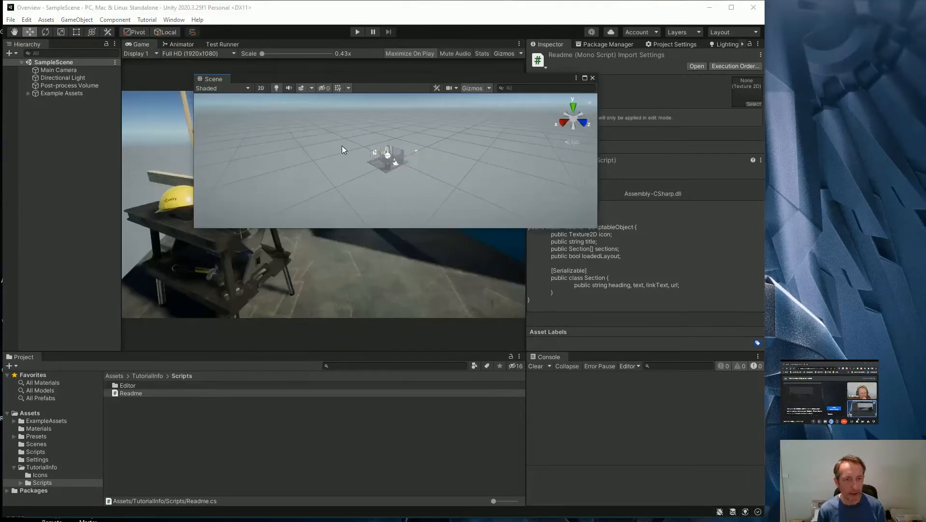
{"action": "left_click_drag", "start_coordinate": [400, 77], "coordinate": [384, 140]}
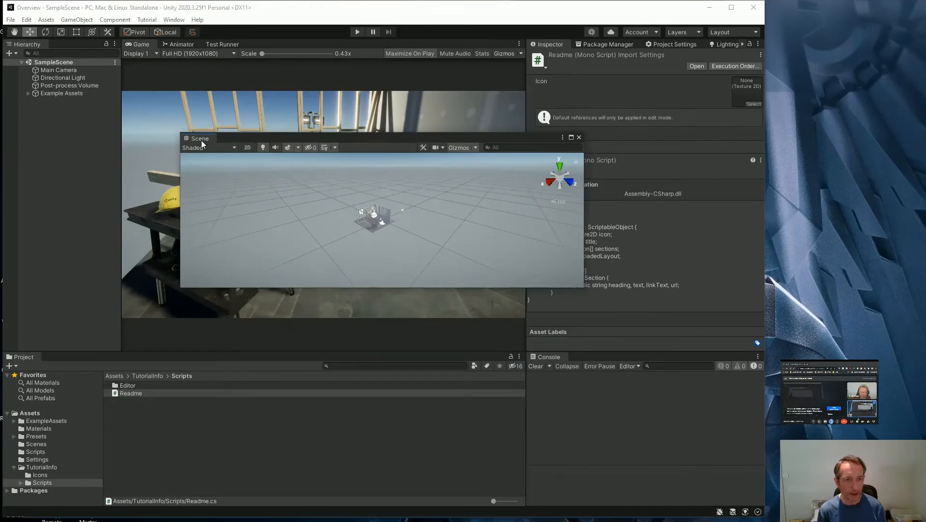
{"action": "left_click_drag", "start_coordinate": [200, 139], "coordinate": [191, 105]}
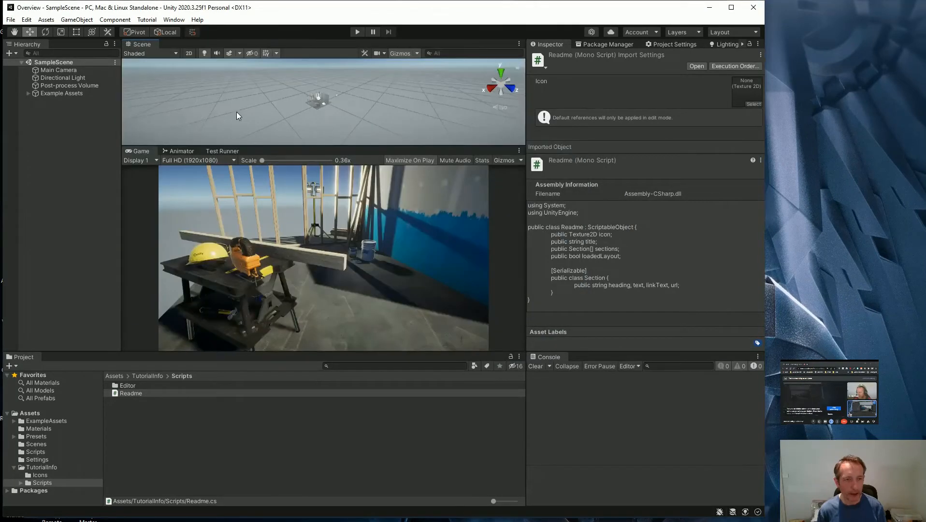
{"action": "left_click_drag", "start_coordinate": [288, 143], "coordinate": [284, 207]}
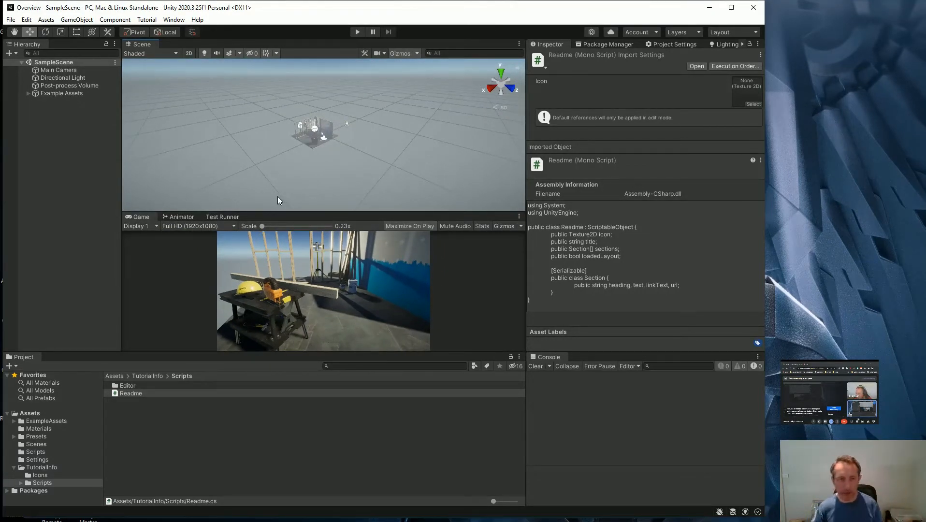
Zoom in on the workshop in the Scene view and look at it from slightly different angles.
{"action": "scroll", "coordinate": [349, 162], "scroll_direction": "up", "scroll_amount": 10}
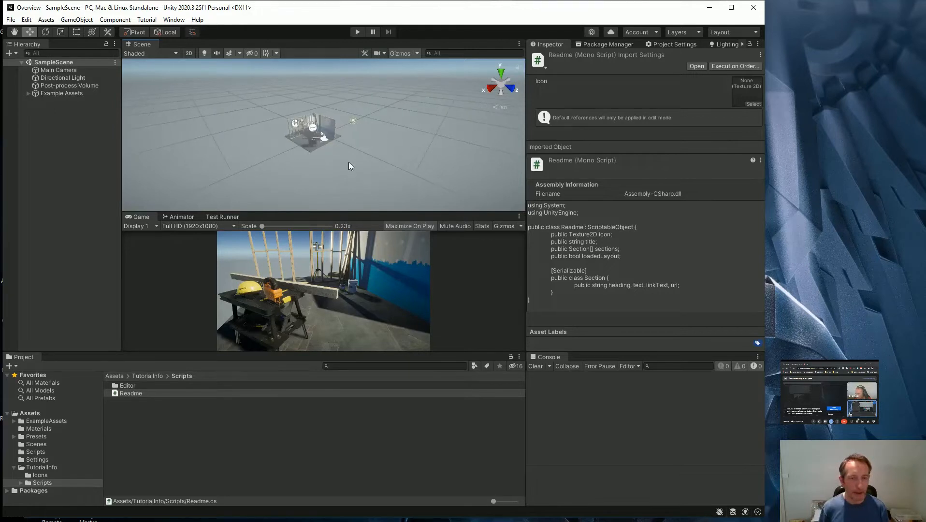
{"action": "scroll", "coordinate": [320, 172], "scroll_direction": "down", "scroll_amount": 8}
{"action": "scroll", "coordinate": [309, 194], "scroll_direction": "up", "scroll_amount": 6}
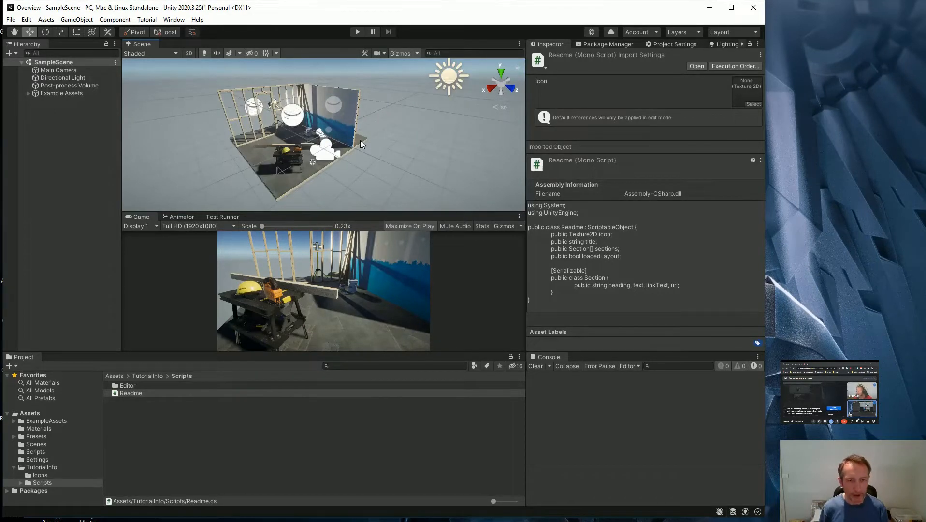
{"action": "left_click_drag", "start_coordinate": [420, 141], "coordinate": [441, 153], "text": "alt"}
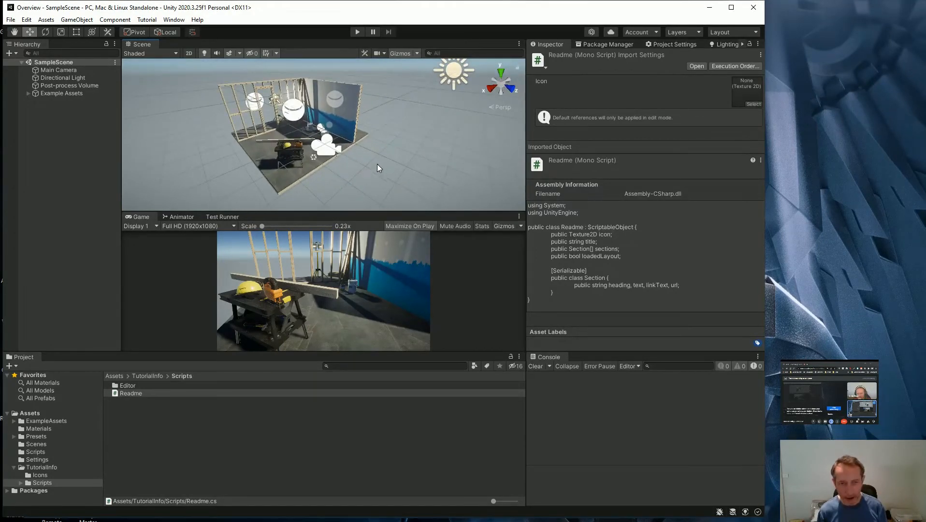
{"action": "middle_click_drag", "start_coordinate": [419, 167], "coordinate": [396, 157]}
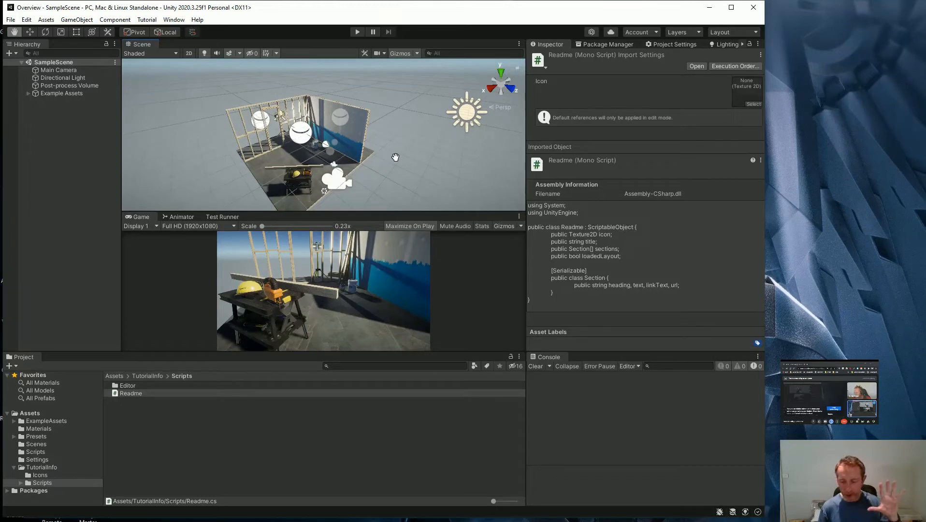
{"action": "middle_click_drag", "start_coordinate": [395, 157], "coordinate": [400, 137]}
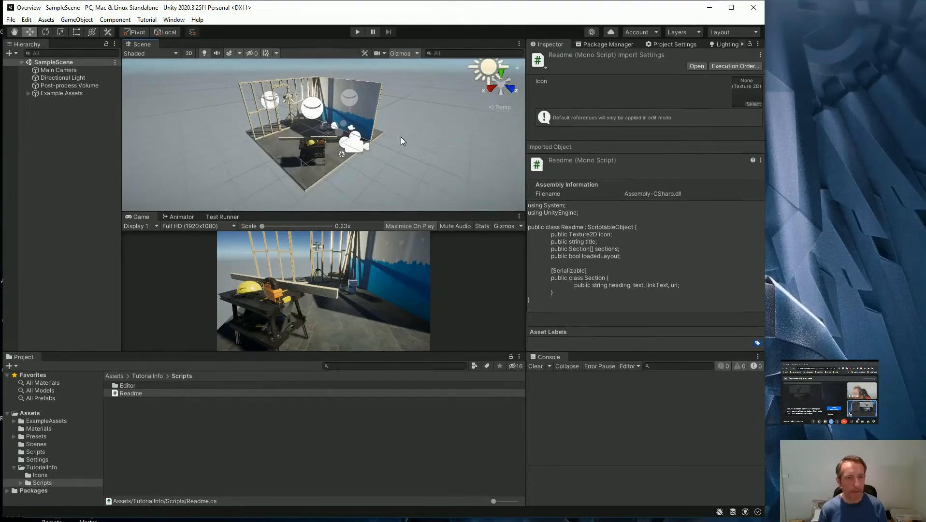
Select the ground, a reflection probe, the Workshop Set, the Props and the Directional Light in turn to examine their Inspector properties.
{"action": "left_click", "coordinate": [375, 109]}
{"action": "left_click", "coordinate": [303, 165]}
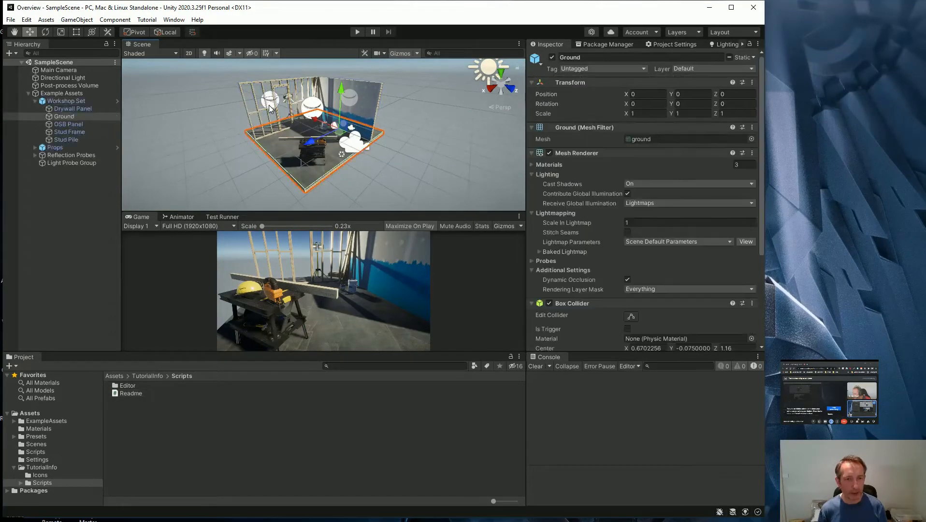
{"action": "left_click", "coordinate": [269, 108]}
{"action": "left_click", "coordinate": [362, 90]}
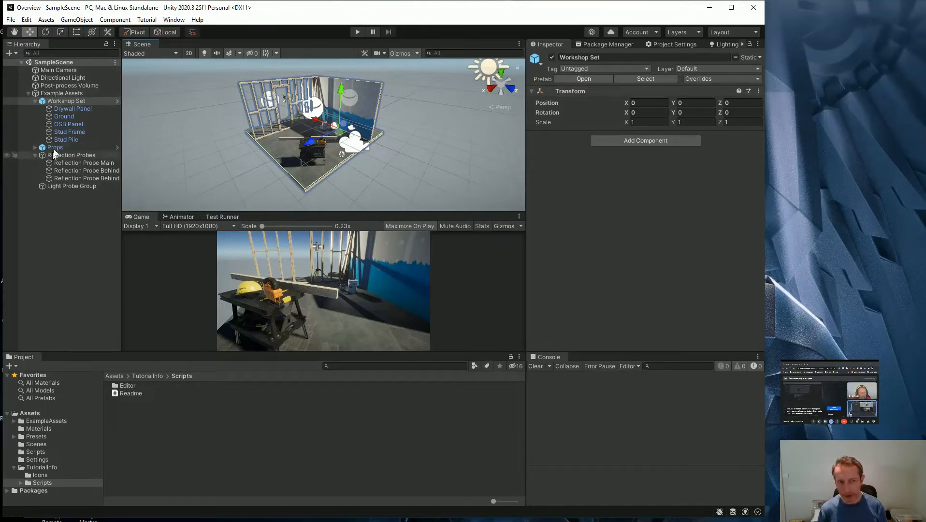
{"action": "left_click", "coordinate": [307, 152]}
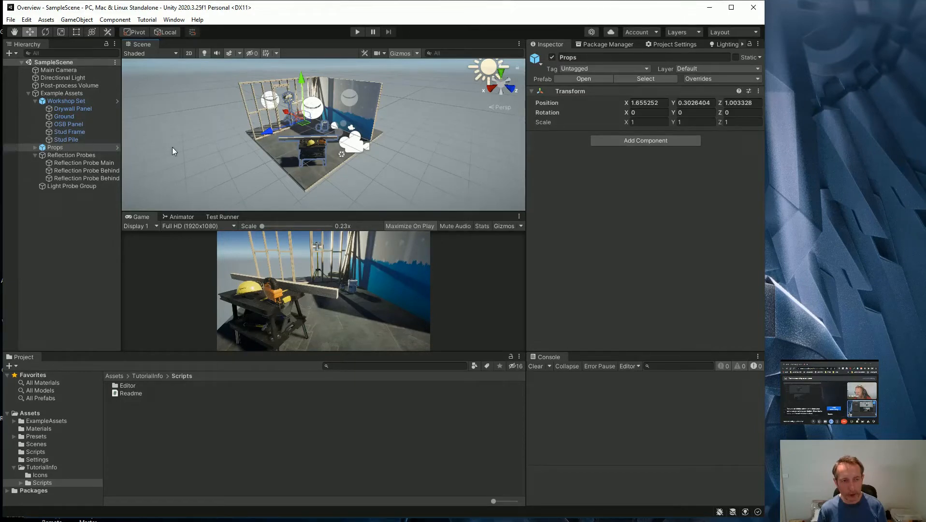
{"action": "left_click", "coordinate": [246, 106]}
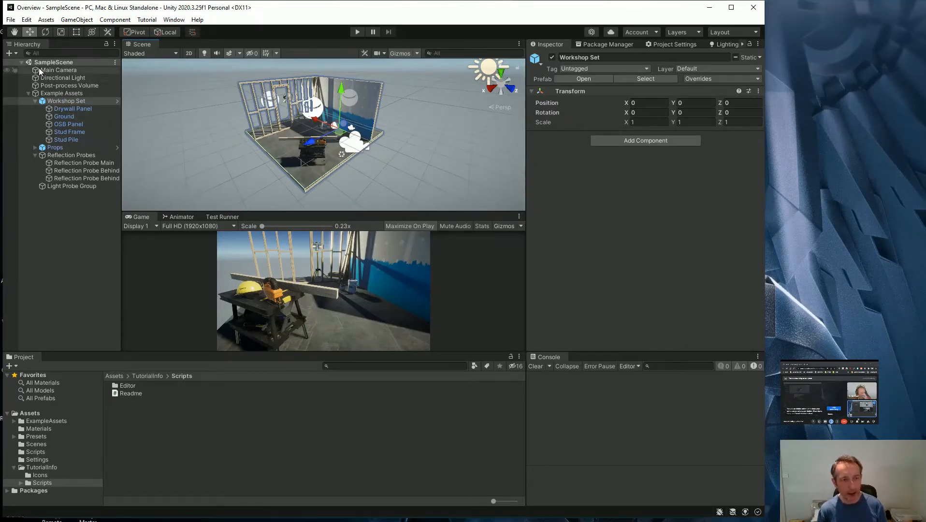
{"action": "left_click", "coordinate": [54, 76]}
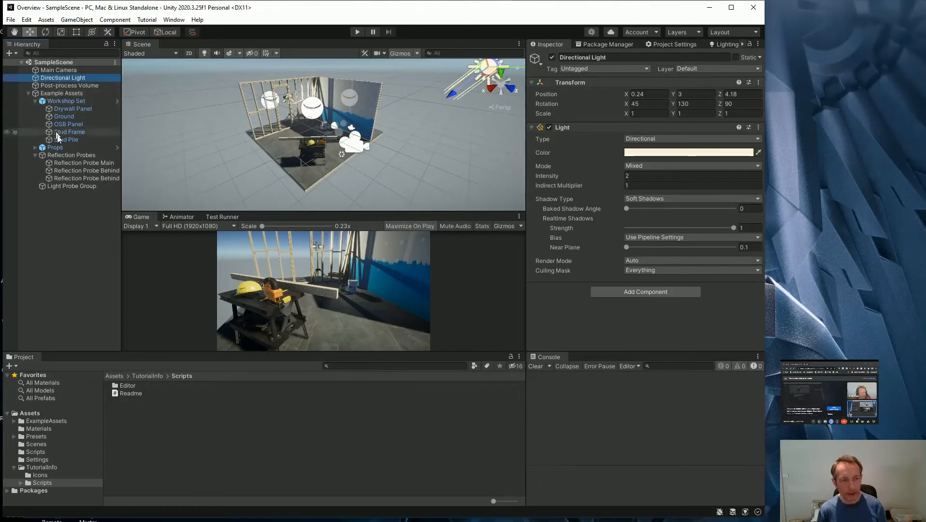
Move the Workshop Set in the Scene view to about X -0.44, Y 0.15, Z 0.59.
{"action": "left_click", "coordinate": [59, 101]}
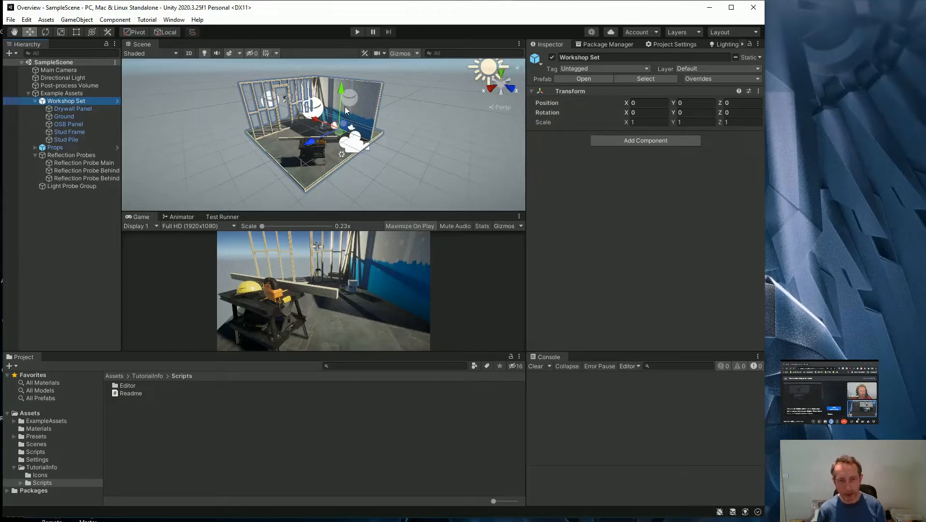
{"action": "mouse_move", "coordinate": [340, 90]}
{"action": "left_mouse_down"}
{"action": "mouse_move", "coordinate": [344, 76]}
{"action": "mouse_move", "coordinate": [341, 96]}
{"action": "mouse_move", "coordinate": [342, 88]}
{"action": "left_mouse_up"}
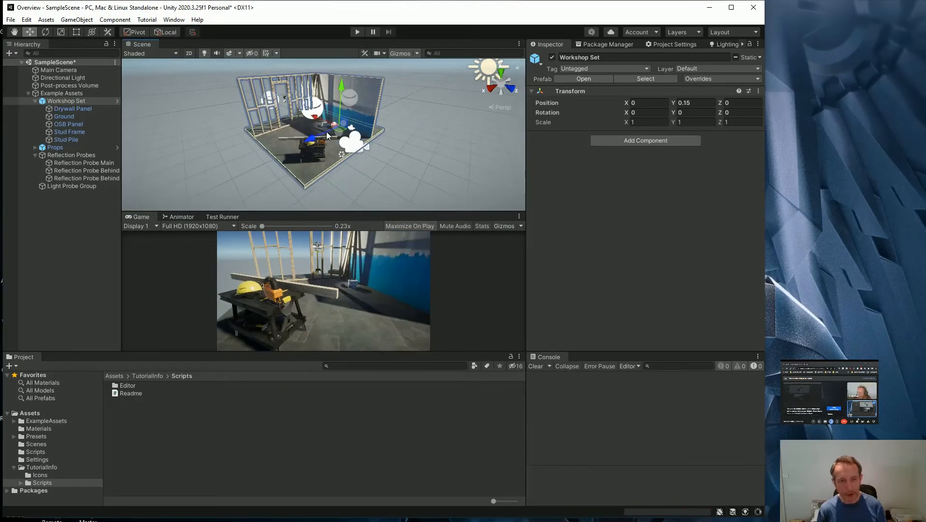
{"action": "left_click_drag", "start_coordinate": [326, 131], "coordinate": [307, 118]}
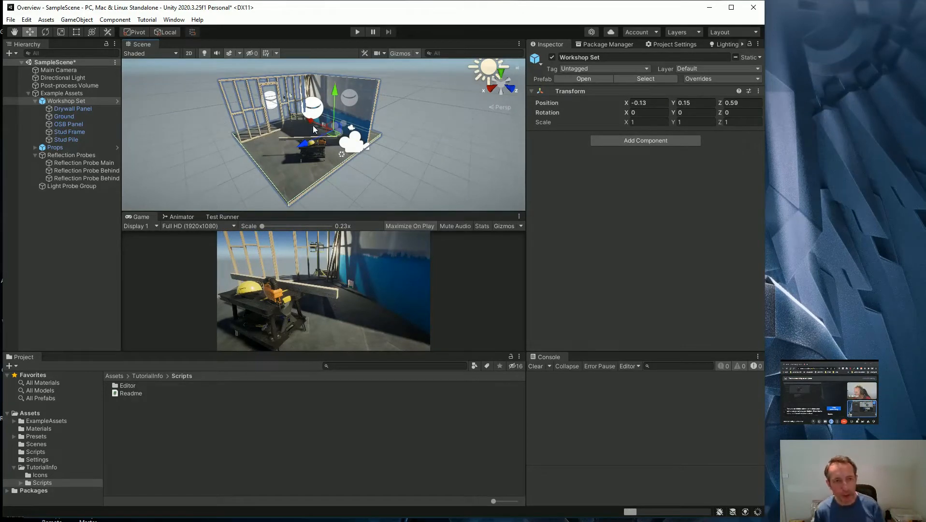
{"action": "left_click_drag", "start_coordinate": [314, 129], "coordinate": [318, 149]}
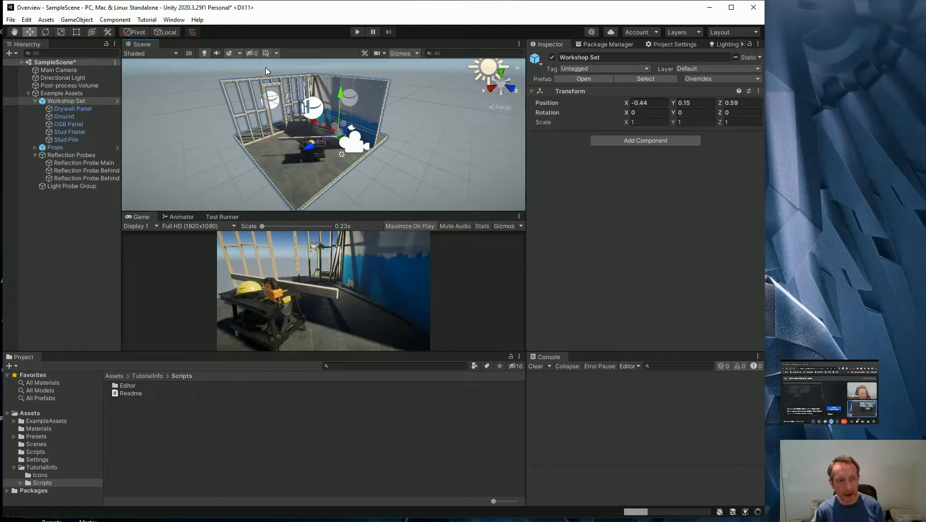
Hide all gizmos in the Scene view and show them again.
{"action": "left_click", "coordinate": [397, 54]}
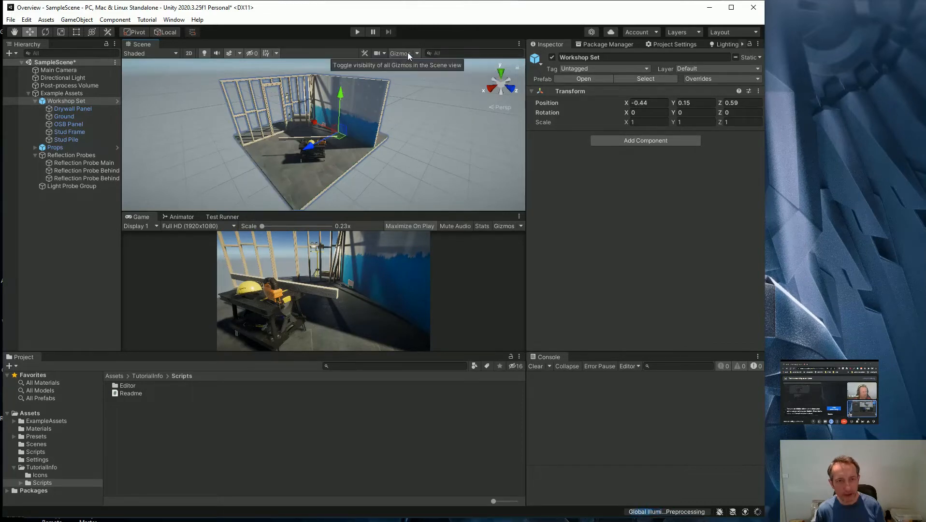
{"action": "left_click", "coordinate": [408, 52]}
{"action": "left_click", "coordinate": [401, 54]}
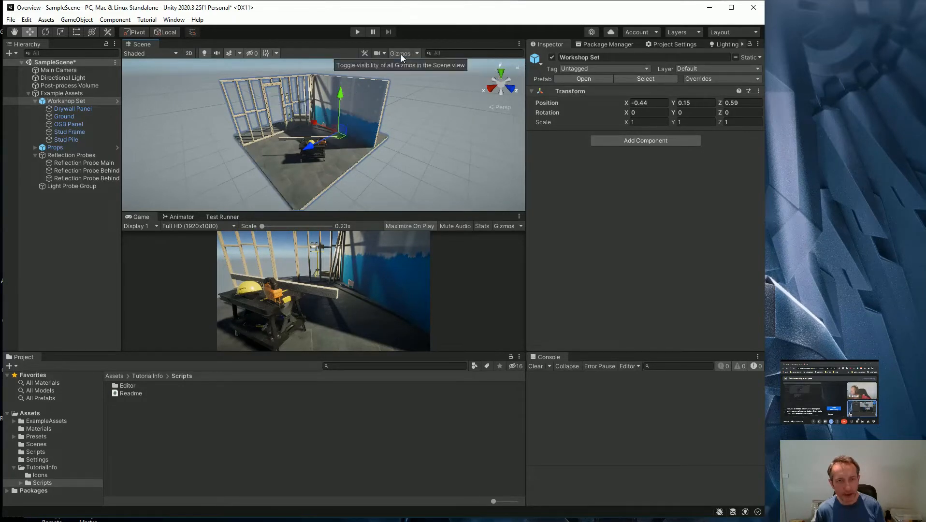
{"action": "left_click", "coordinate": [401, 55]}
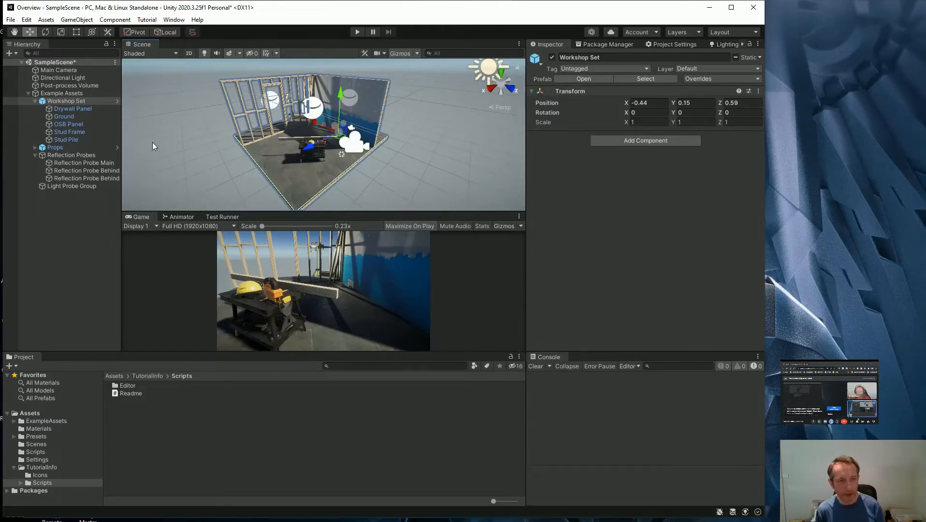
Move the Main Camera in the Scene view to about X 3.32, Y 1.2, Z 2.11.
{"action": "left_click", "coordinate": [68, 71]}
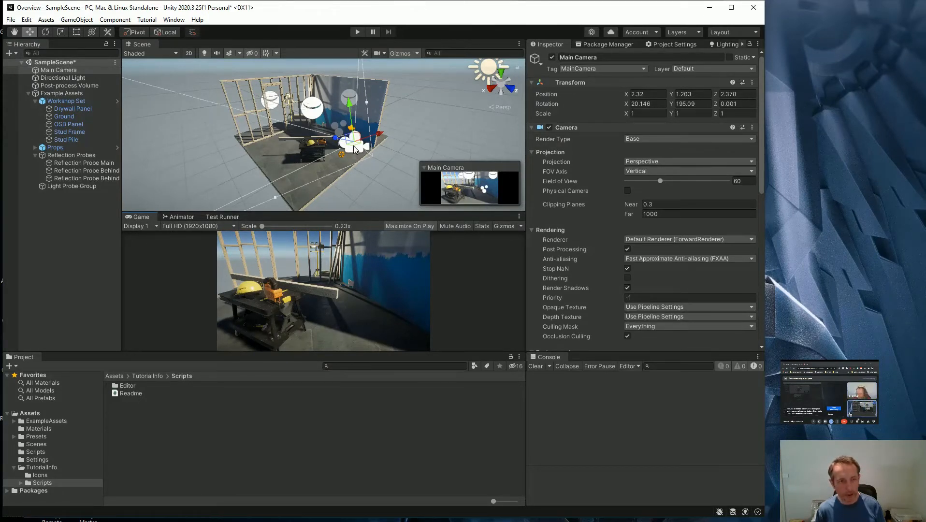
{"action": "left_click", "coordinate": [66, 71]}
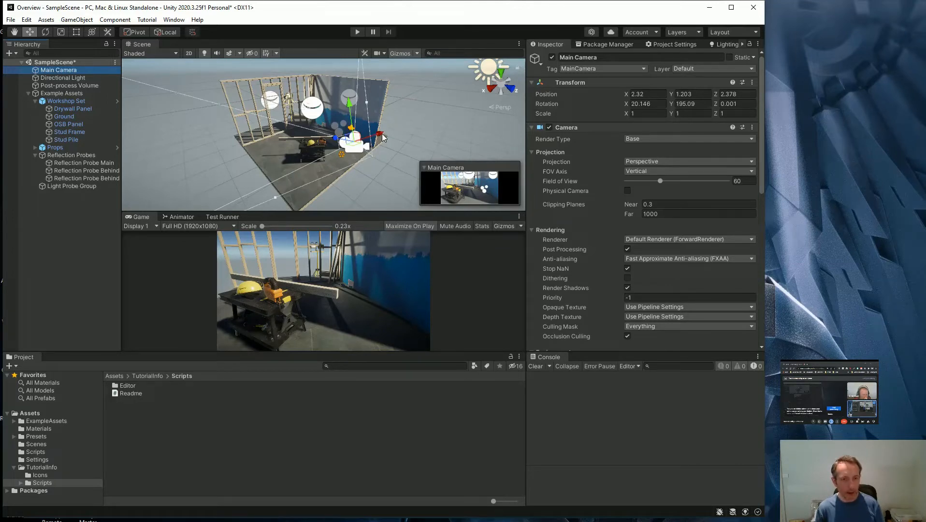
{"action": "left_click_drag", "start_coordinate": [380, 134], "coordinate": [361, 171]}
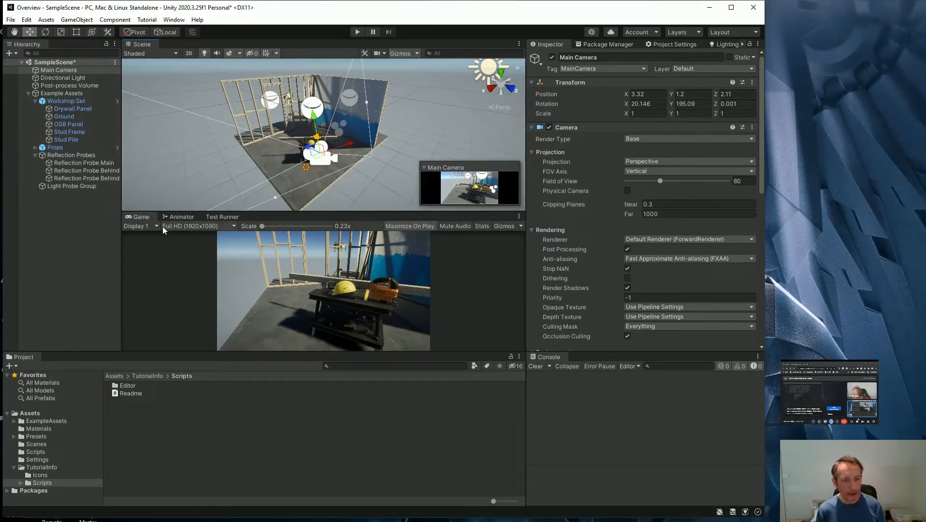
Dock the Game view beside the Scene view, enlarge their shared area and bring the Scene view to the front.
{"action": "left_click_drag", "start_coordinate": [147, 218], "coordinate": [191, 59]}
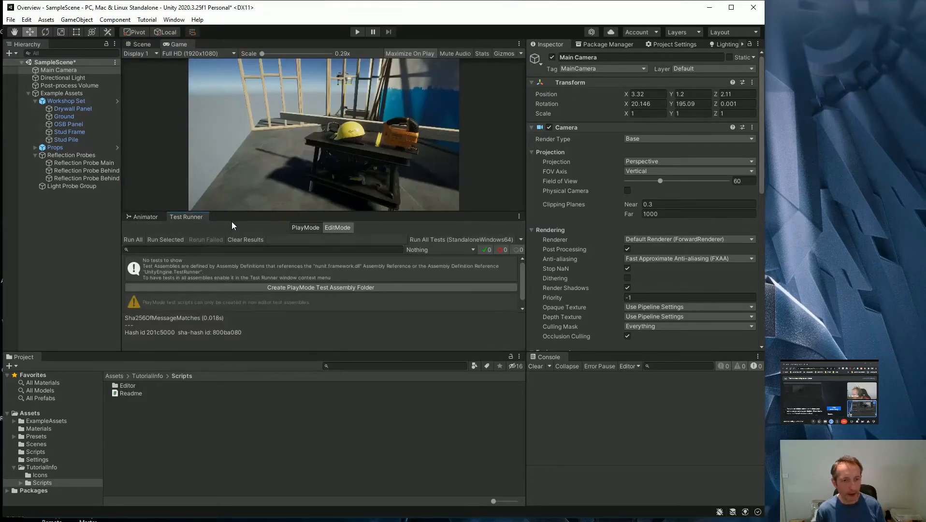
{"action": "left_click_drag", "start_coordinate": [238, 213], "coordinate": [234, 298]}
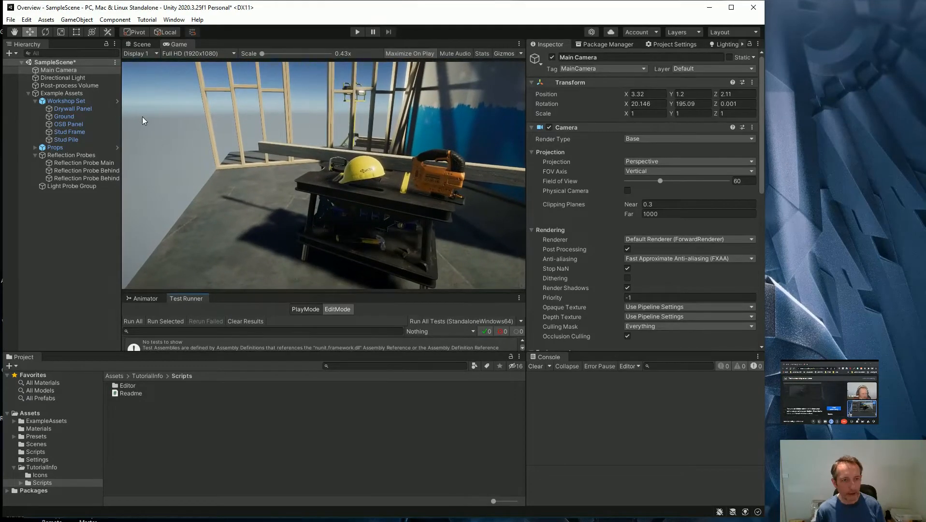
{"action": "left_click", "coordinate": [143, 44]}
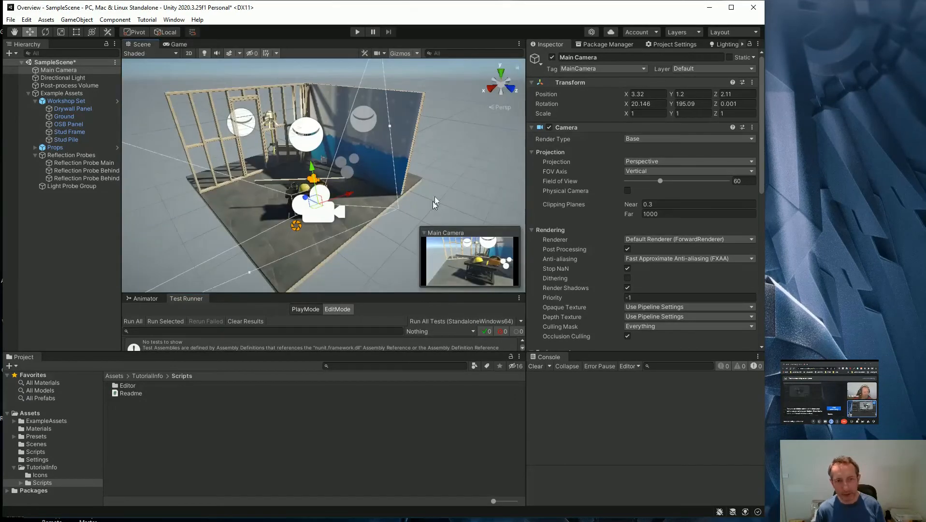
Compare the Game and Scene views, then run the scene in Play mode and stop it.
{"action": "left_click", "coordinate": [180, 44]}
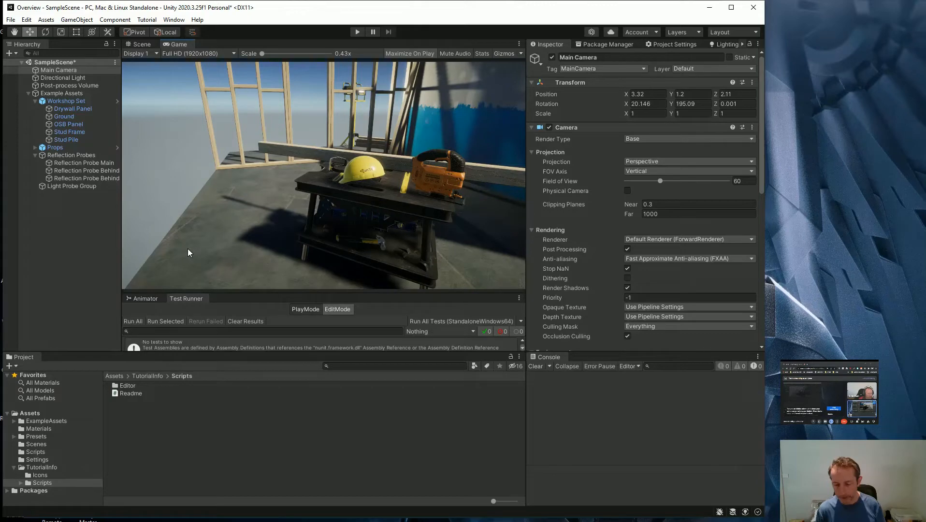
{"action": "left_click", "coordinate": [140, 45]}
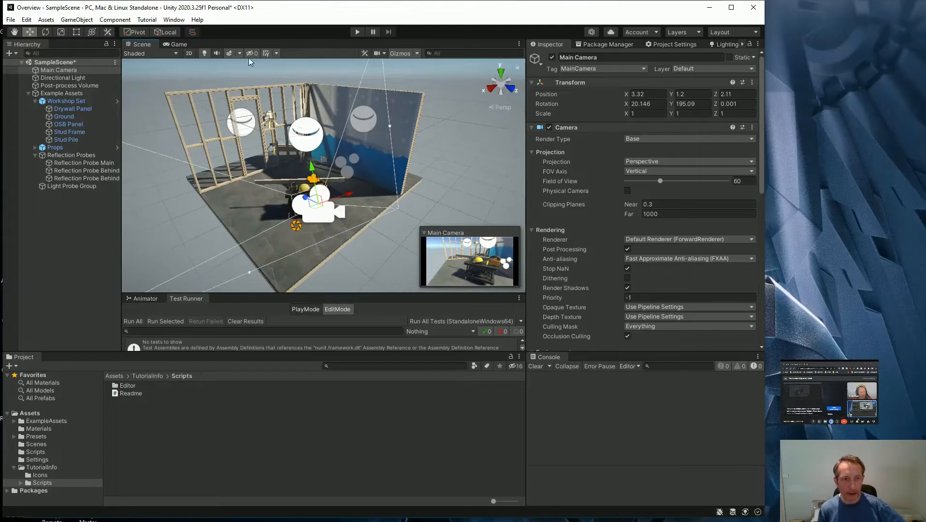
{"action": "left_click", "coordinate": [357, 32]}
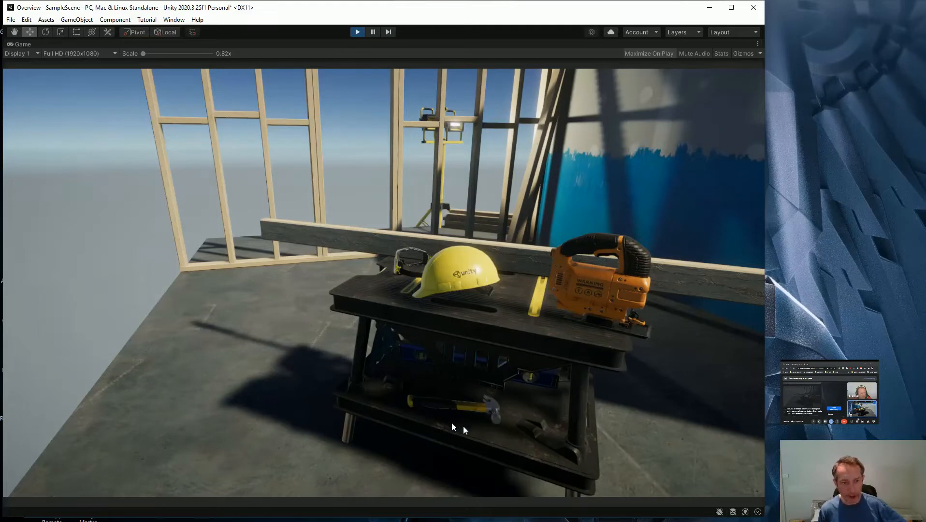
{"action": "left_click", "coordinate": [357, 32]}
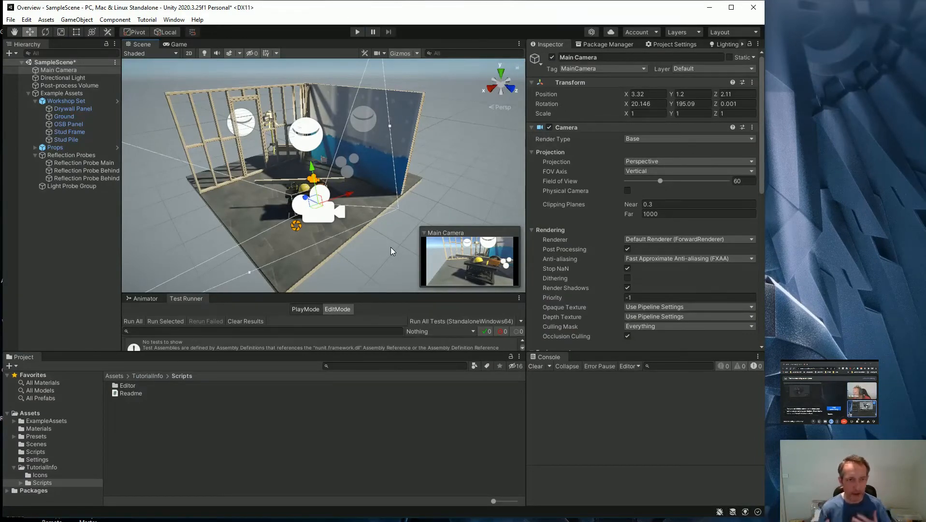
Turn off Maximize On Play for the Game view and start Play mode, comparing the Scene and Game views while it runs.
{"action": "left_click", "coordinate": [180, 44]}
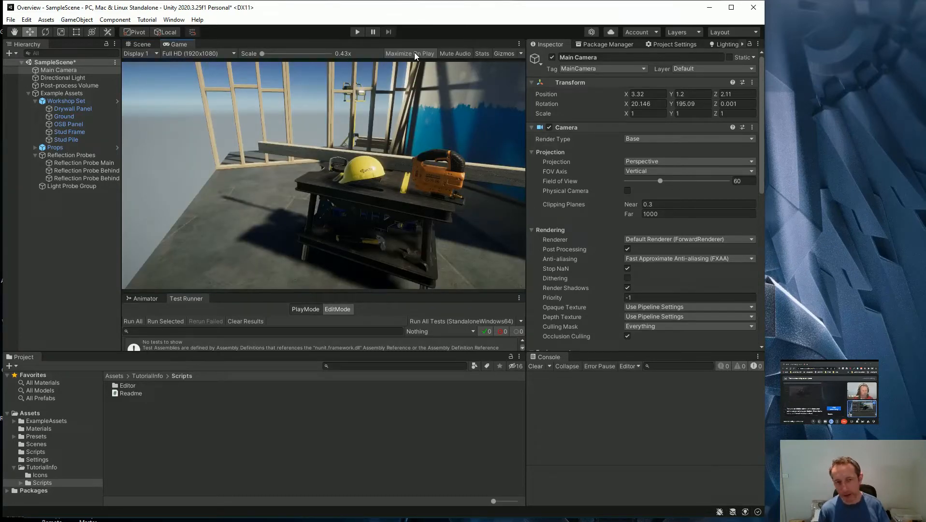
{"action": "left_click", "coordinate": [357, 32]}
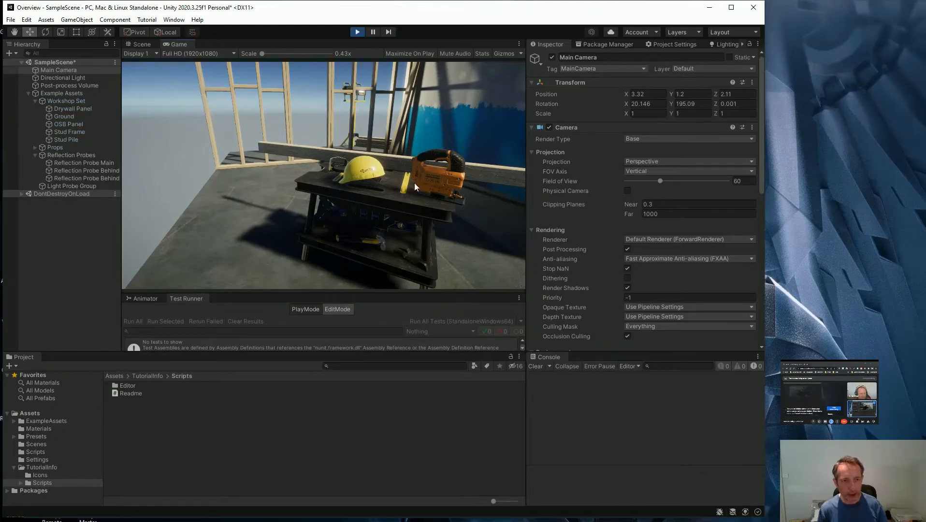
{"action": "left_click", "coordinate": [137, 42]}
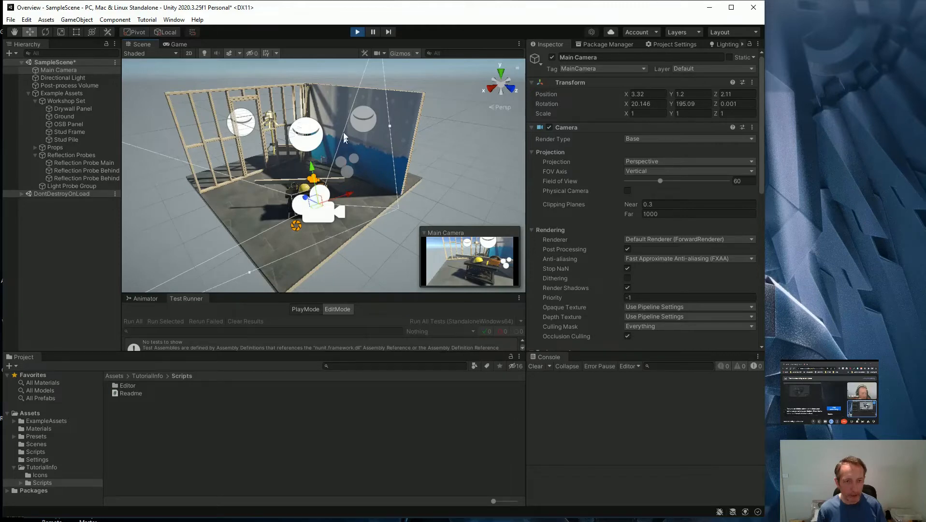
{"action": "left_click", "coordinate": [178, 44]}
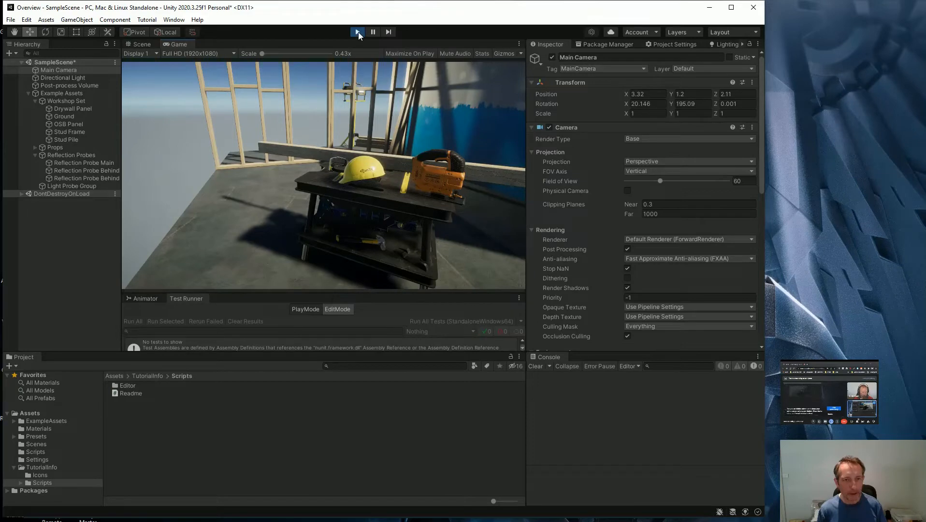
Try to move the Main Camera in the Scene view while Play mode is running.
{"action": "left_click", "coordinate": [141, 44]}
{"action": "left_click", "coordinate": [645, 94]}
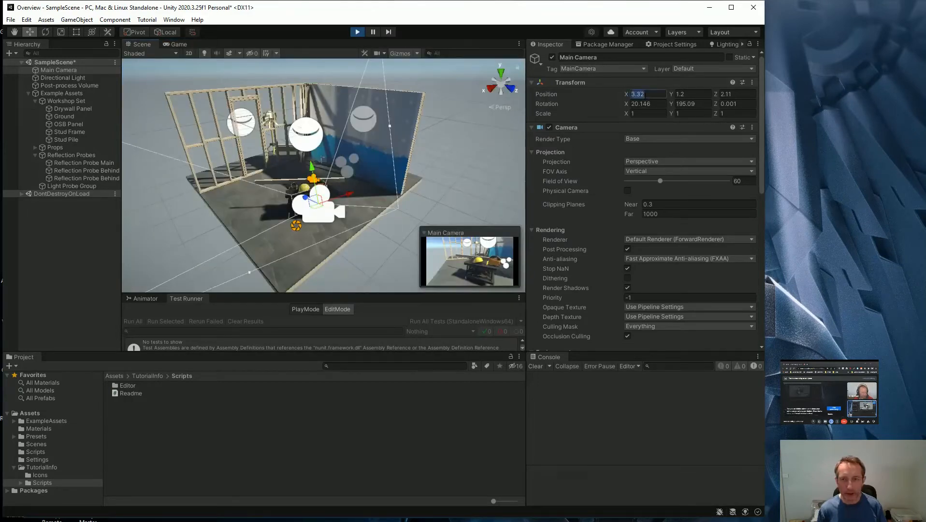
{"action": "key", "text": "Return"}
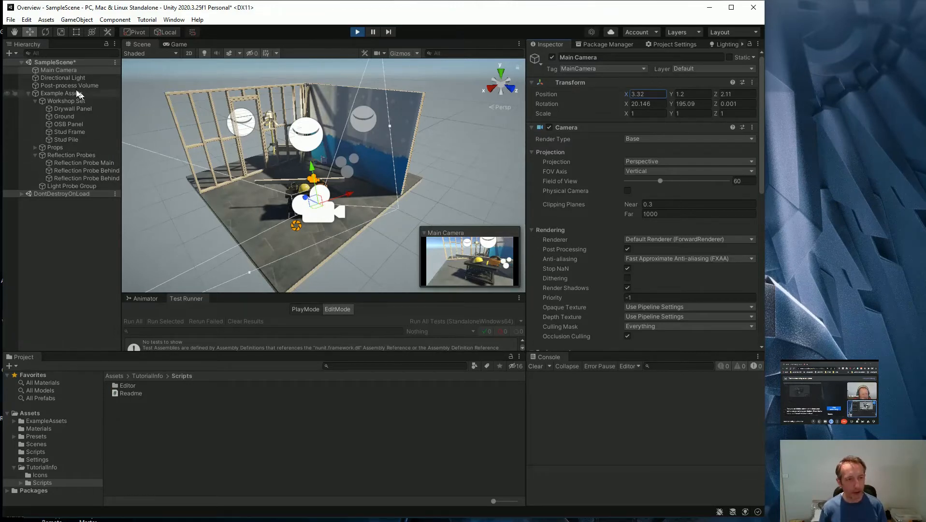
{"action": "left_click", "coordinate": [61, 70]}
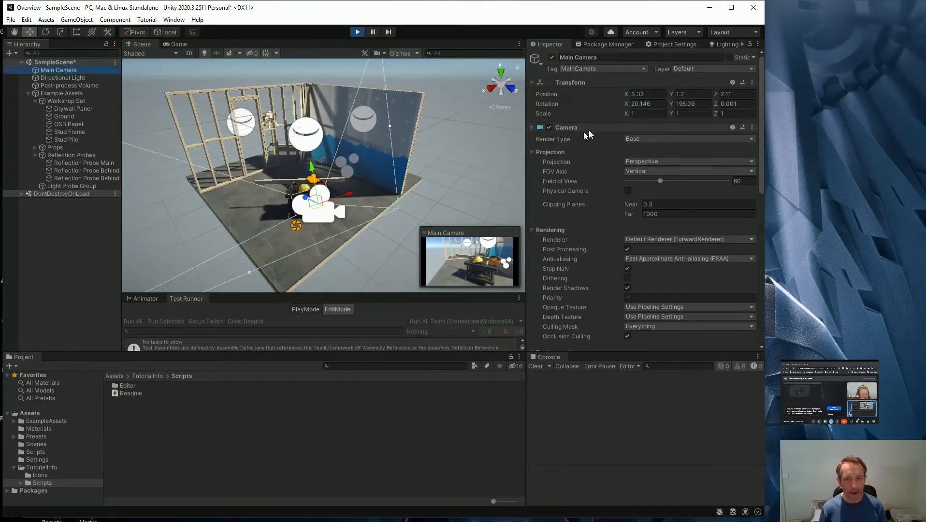
{"action": "left_click_drag", "start_coordinate": [311, 198], "coordinate": [284, 190]}
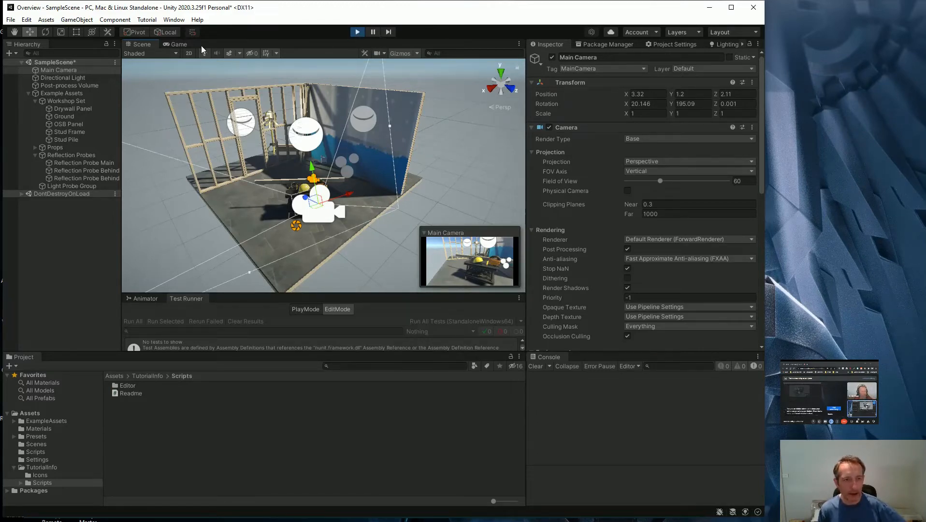
Compare the Game and Scene views during play, stop Play mode and compare both views again.
{"action": "left_click", "coordinate": [179, 44]}
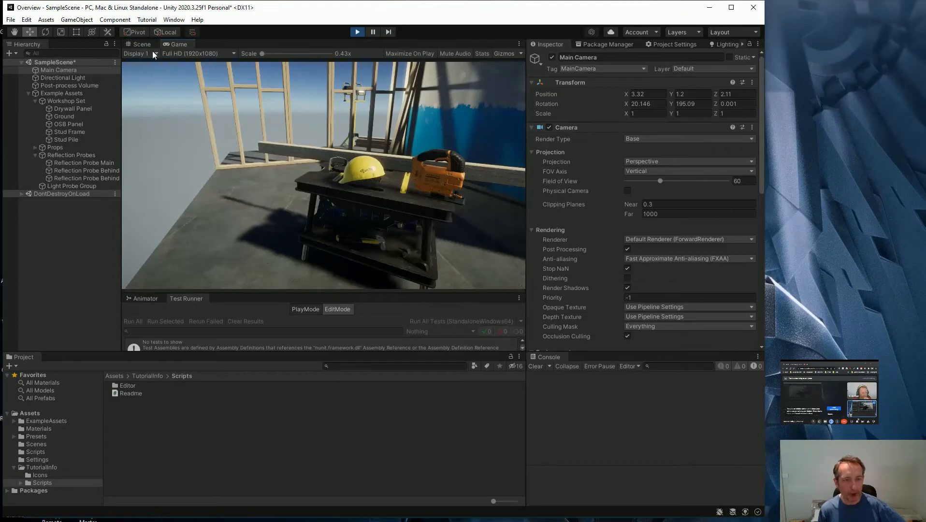
{"action": "left_click", "coordinate": [140, 45]}
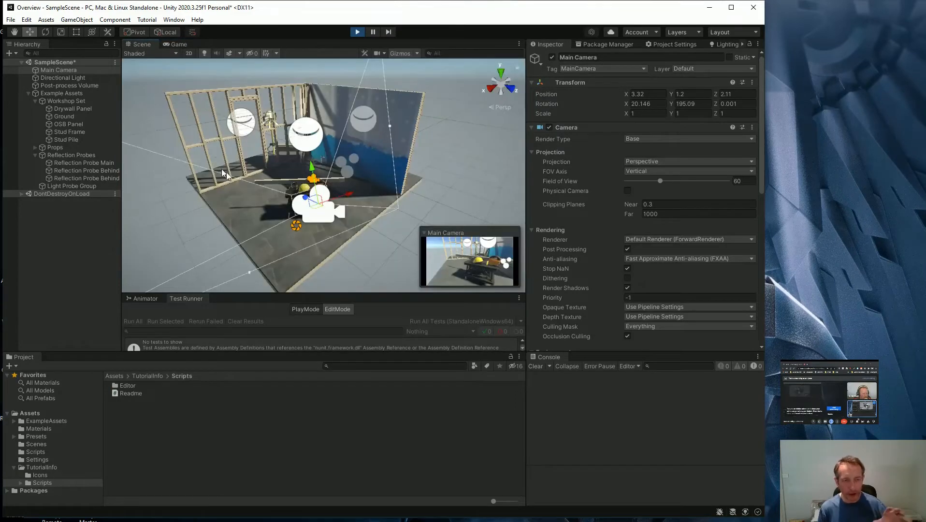
{"action": "left_click", "coordinate": [178, 44]}
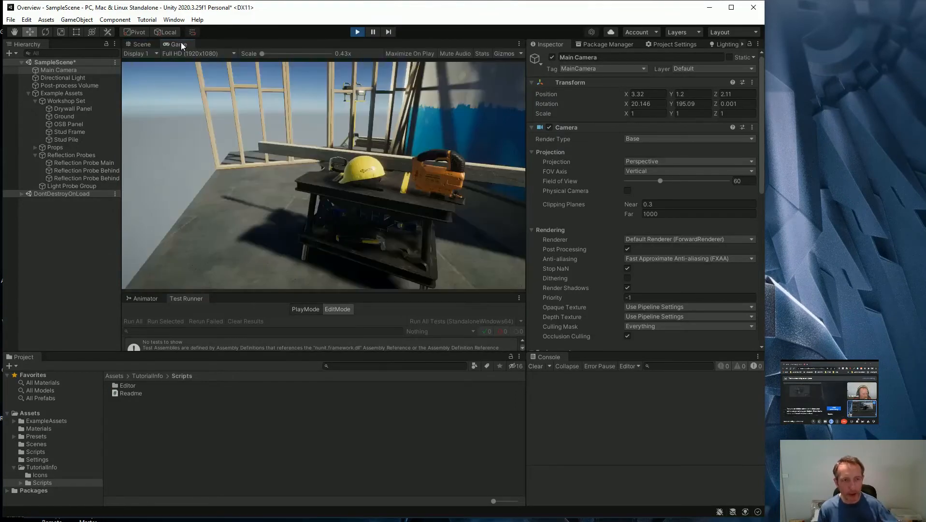
{"action": "left_click", "coordinate": [358, 32]}
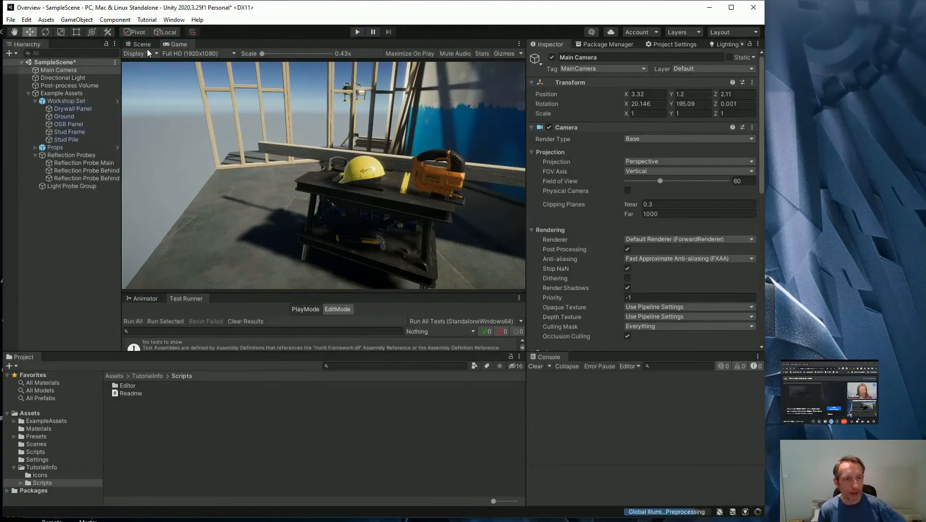
{"action": "left_click", "coordinate": [140, 44]}
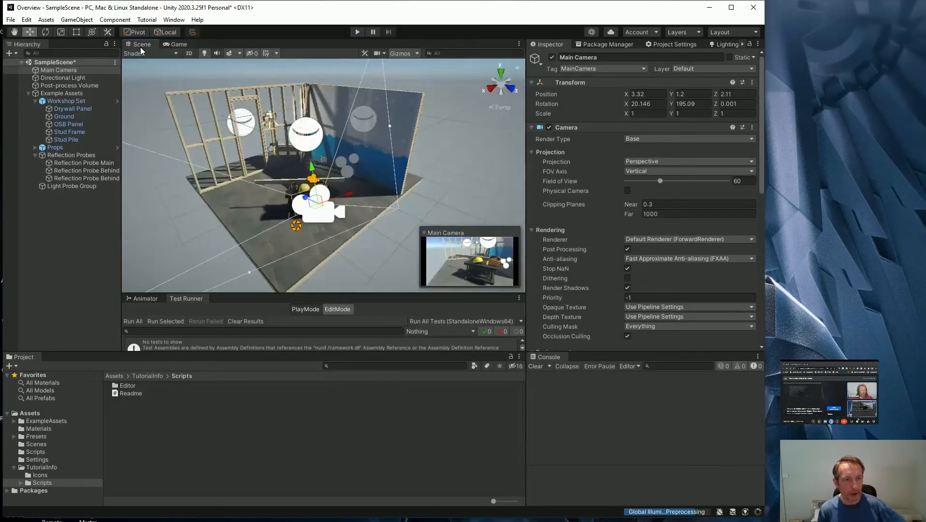
{"action": "left_click", "coordinate": [178, 44]}
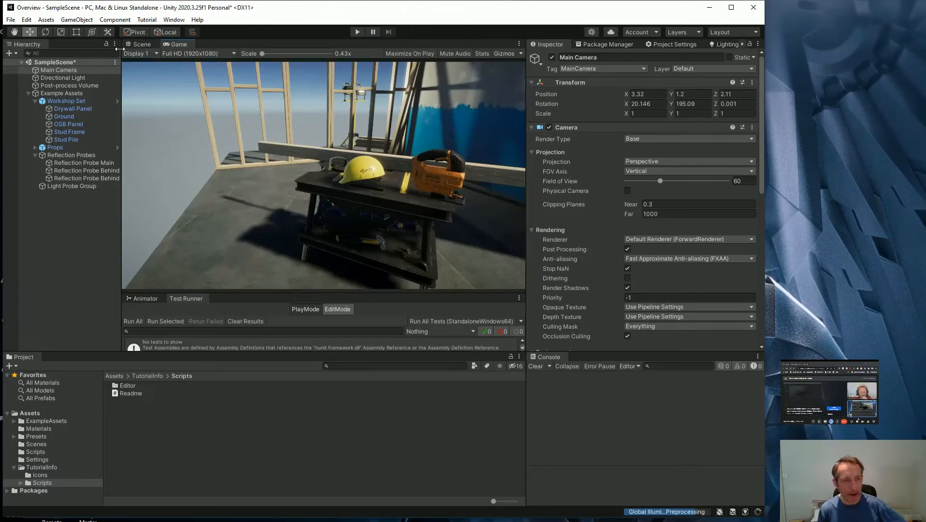
{"action": "left_click", "coordinate": [137, 44]}
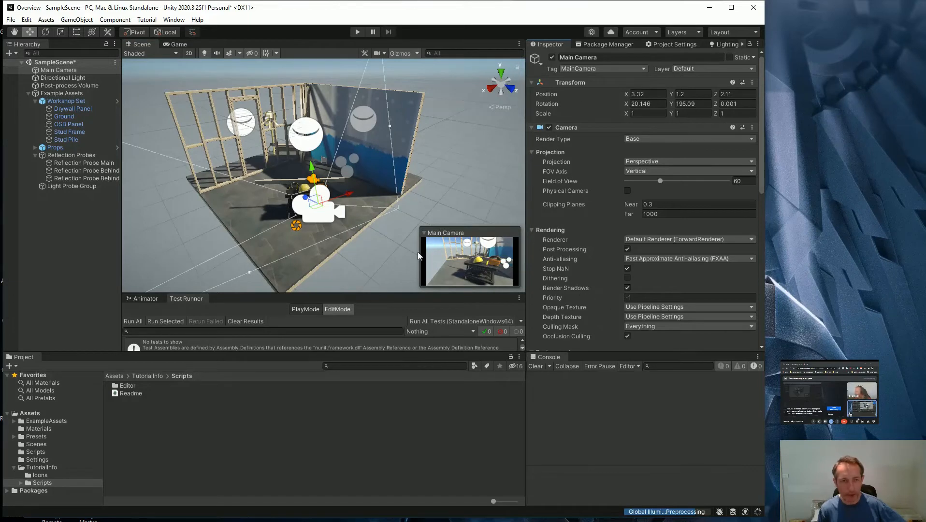
Set the Workshop Set's position to X 1 and Y 1.
{"action": "left_click", "coordinate": [67, 102]}
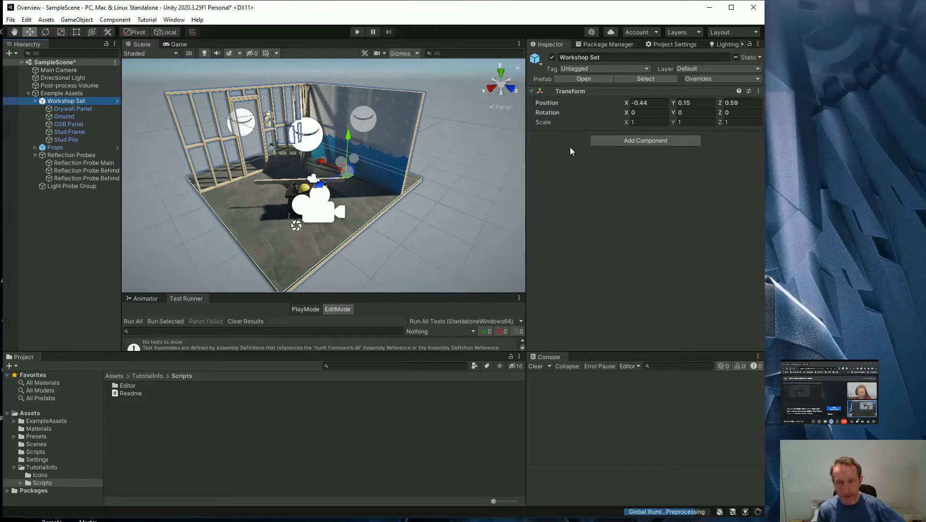
{"action": "left_click", "coordinate": [642, 103]}
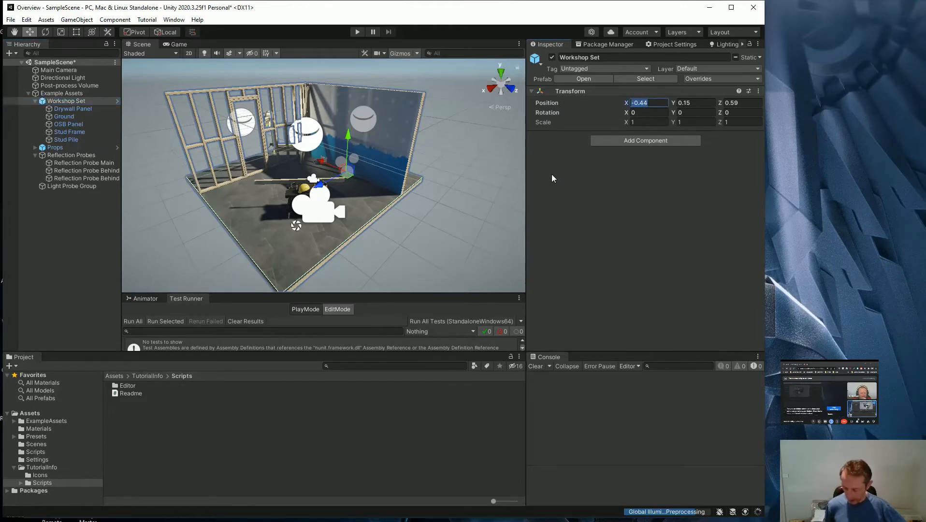
{"action": "type", "text": "1"}
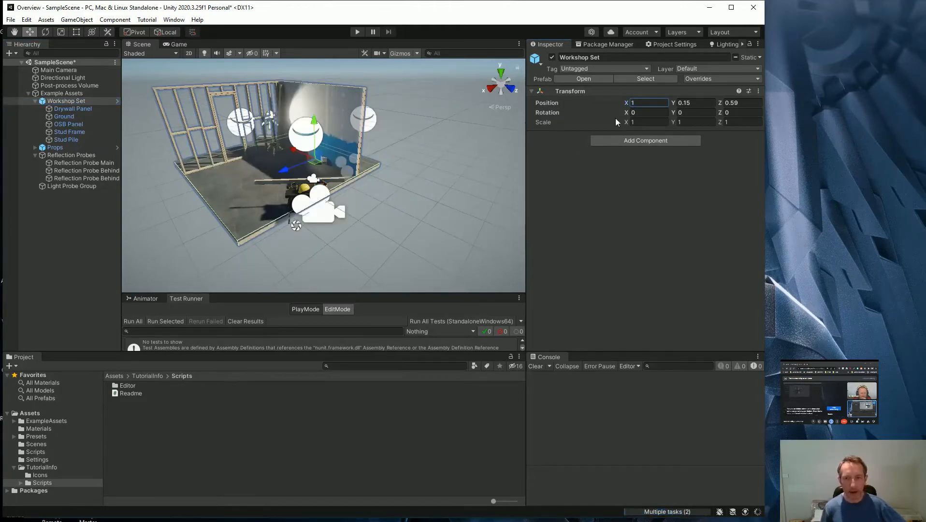
{"action": "left_click", "coordinate": [703, 103]}
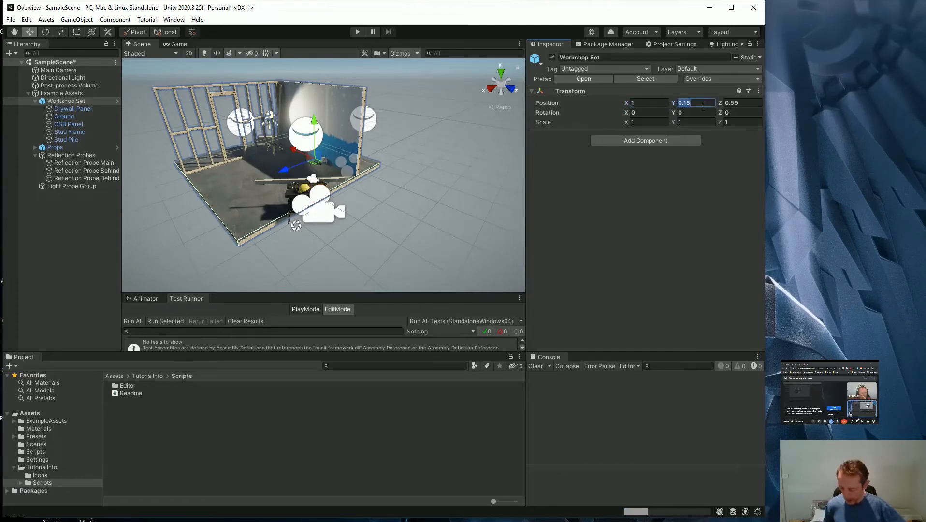
{"action": "type", "text": "1"}
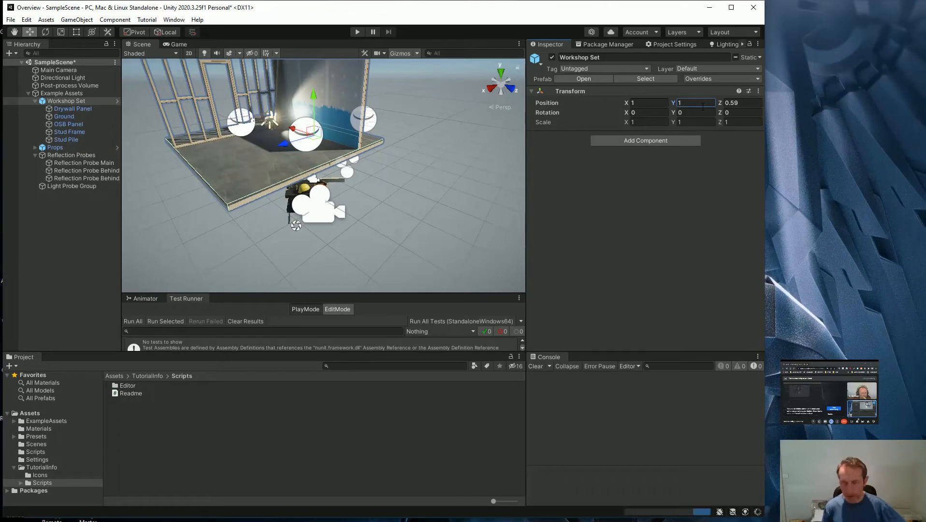
Set the Workshop Set's Y position to 0.
{"action": "left_click", "coordinate": [696, 103]}
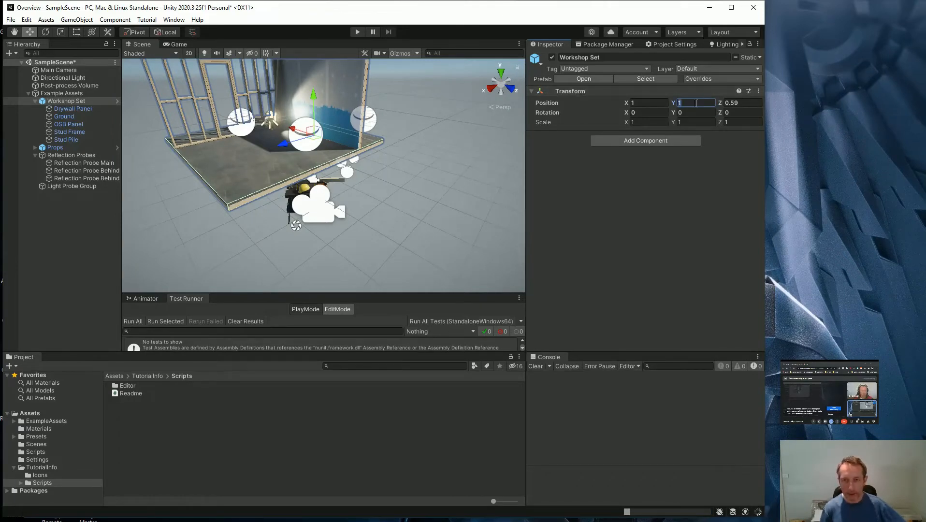
{"action": "type", "text": "0"}
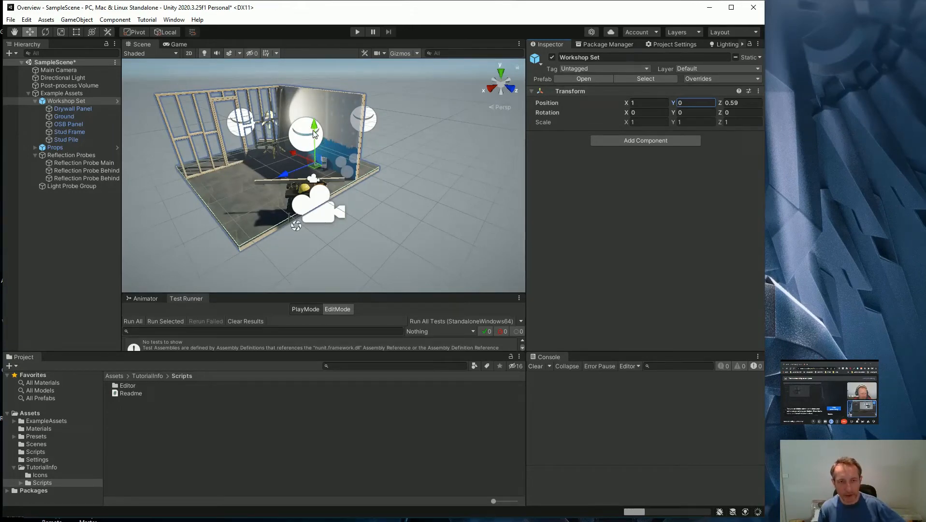
{"action": "mouse_move", "coordinate": [315, 130]}
{"action": "left_mouse_down"}
{"action": "mouse_move", "coordinate": [320, 112]}
{"action": "mouse_move", "coordinate": [322, 148]}
{"action": "mouse_move", "coordinate": [323, 115]}
{"action": "mouse_move", "coordinate": [324, 132]}
{"action": "left_mouse_up"}
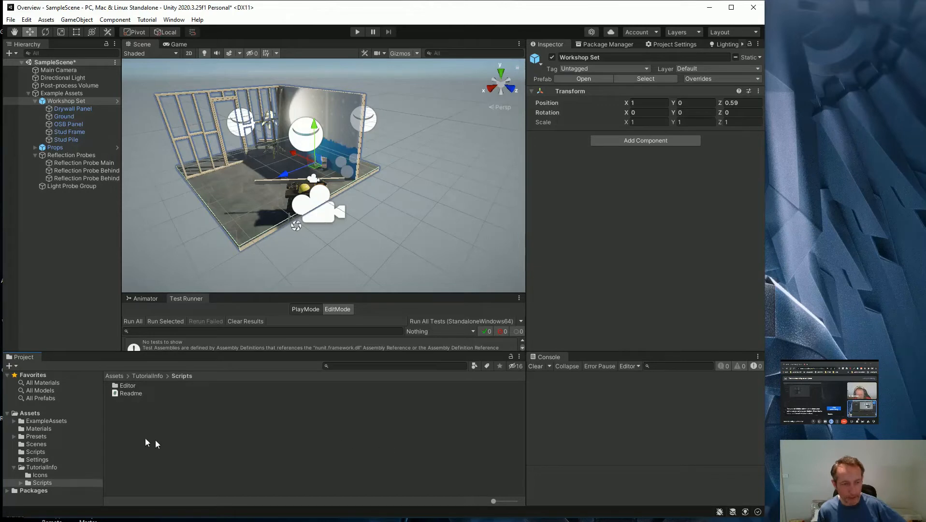
Browse the project's Assets folder and the contents of its Materials folder.
{"action": "left_click", "coordinate": [36, 414]}
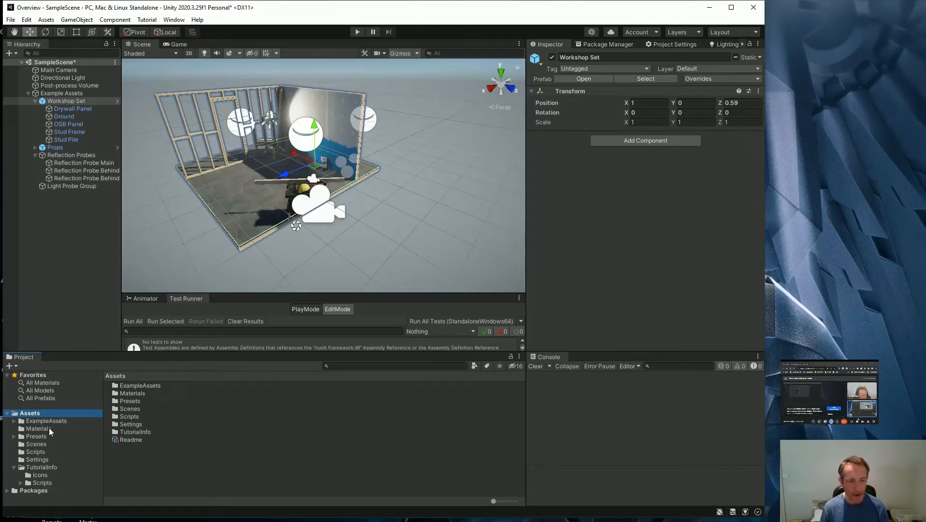
{"action": "left_click", "coordinate": [48, 428]}
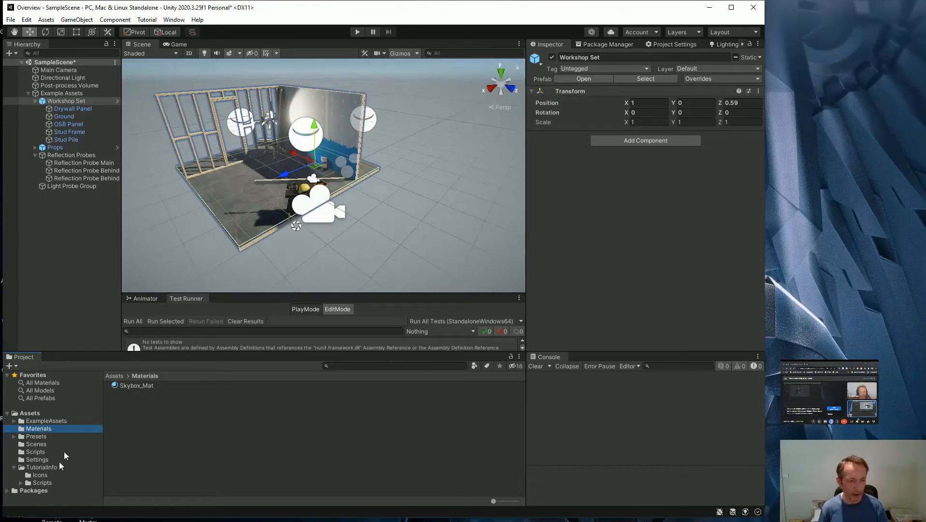
Adjust the Skybox_Mat material's Sun Size, trying about 0.326 and settling on about 0.129, while checking the sun in the scene's sky.
{"action": "left_click", "coordinate": [128, 387]}
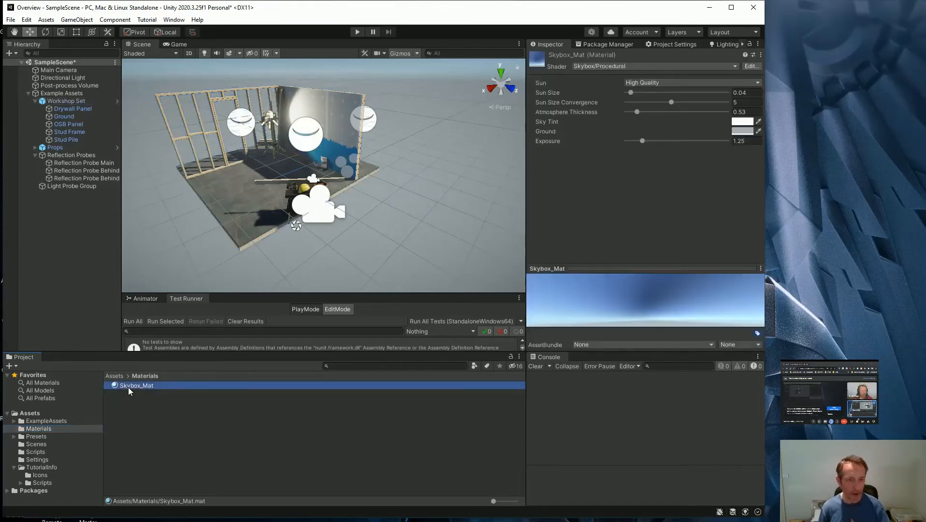
{"action": "right_click_drag", "start_coordinate": [392, 187], "coordinate": [403, 148]}
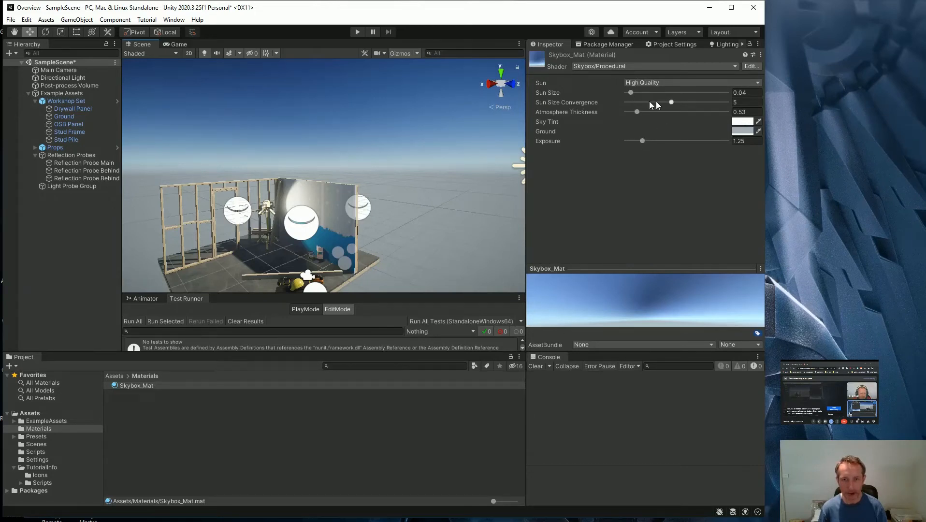
{"action": "left_click_drag", "start_coordinate": [631, 93], "coordinate": [659, 92]}
{"action": "right_click_drag", "start_coordinate": [418, 236], "coordinate": [376, 180]}
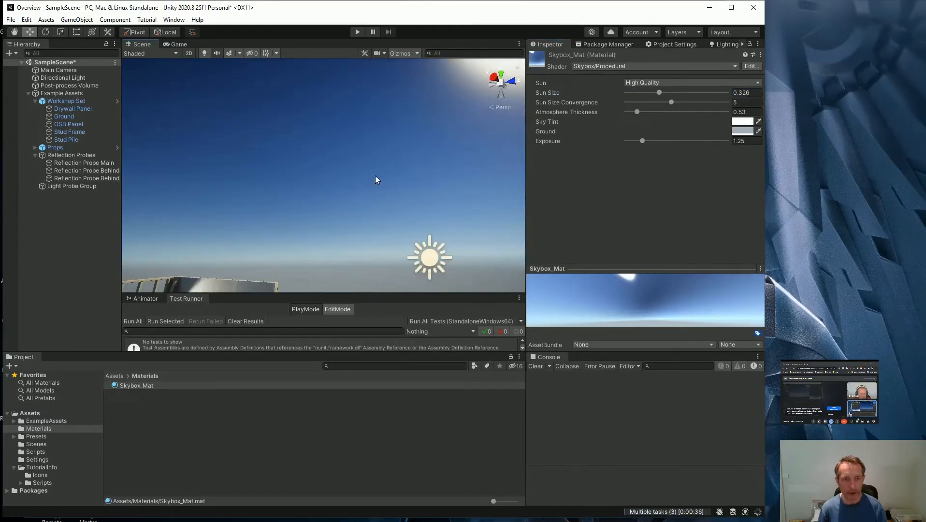
{"action": "right_click_drag", "start_coordinate": [376, 179], "coordinate": [425, 175]}
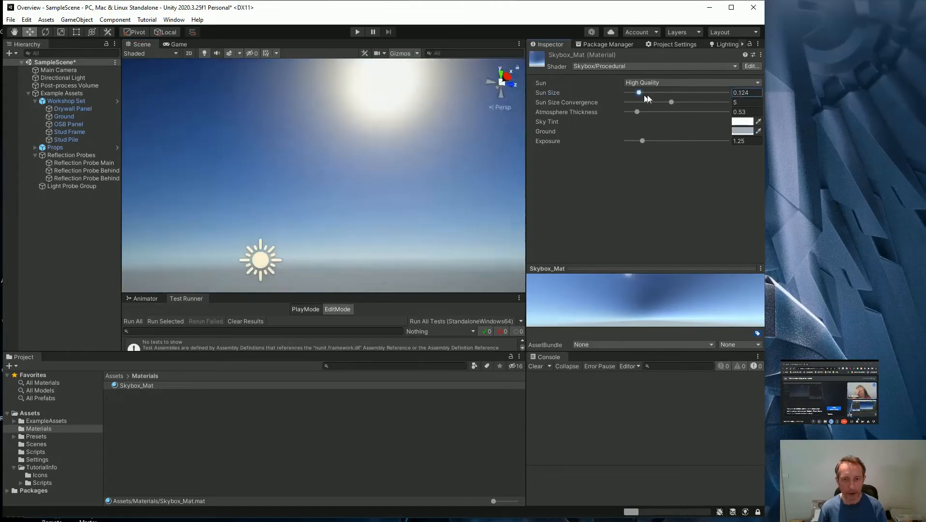
{"action": "left_click_drag", "start_coordinate": [660, 91], "coordinate": [641, 93]}
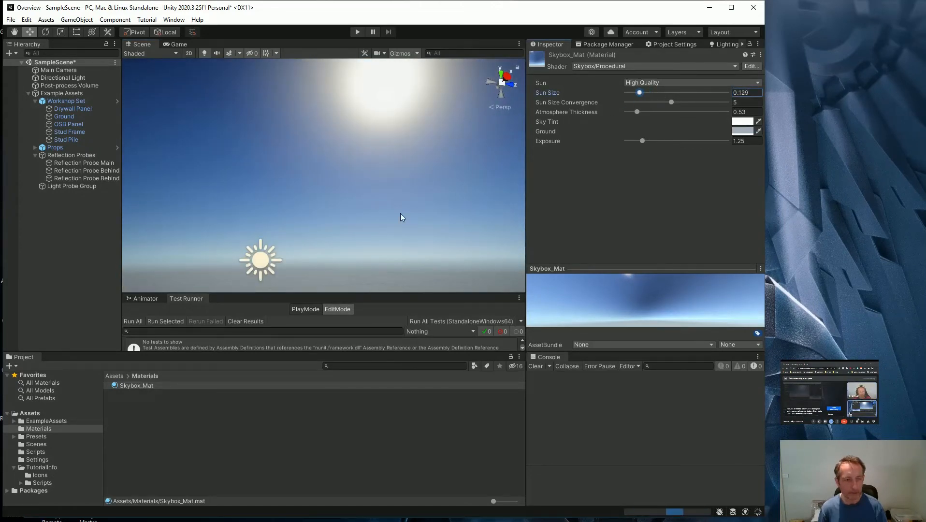
{"action": "right_click_drag", "start_coordinate": [401, 213], "coordinate": [338, 184]}
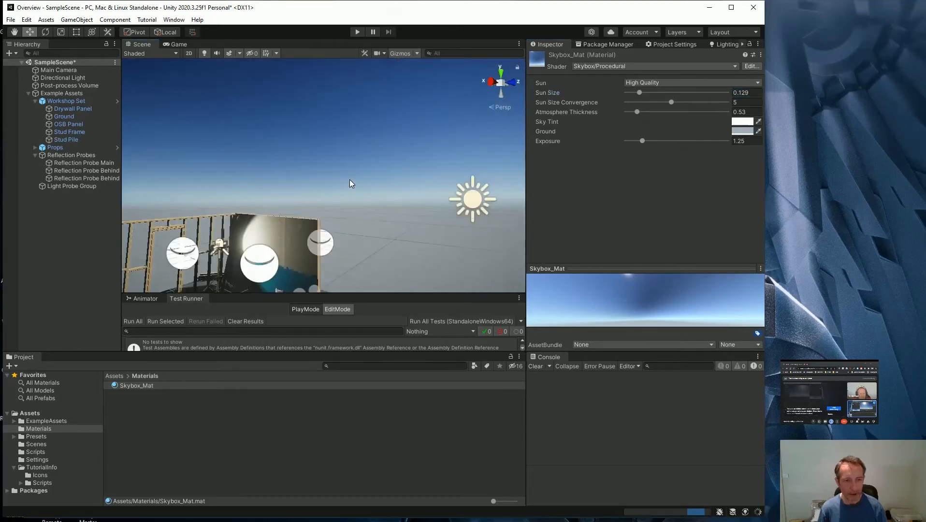
{"action": "key", "text": "f"}
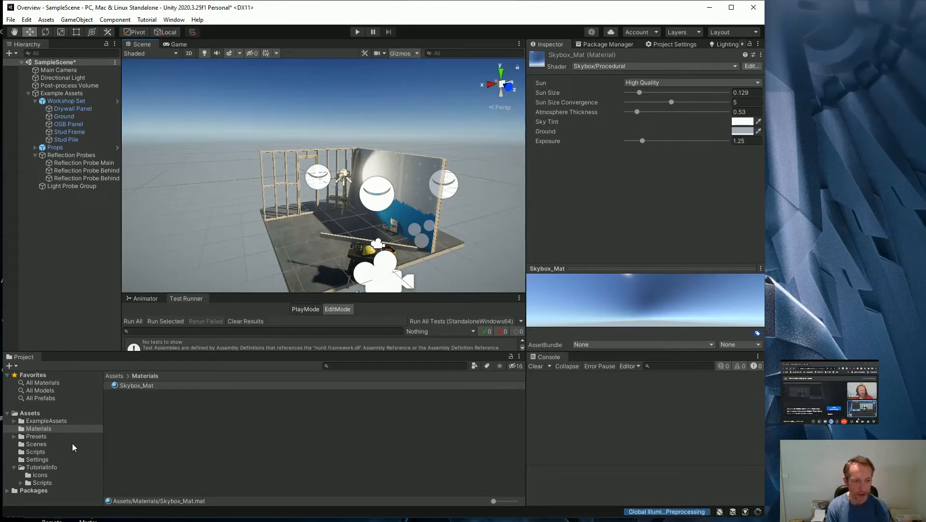
View the SampleScene asset in the Scenes folder, the Project Settings and the Package Manager, and return to the Inspector.
{"action": "left_click", "coordinate": [33, 445]}
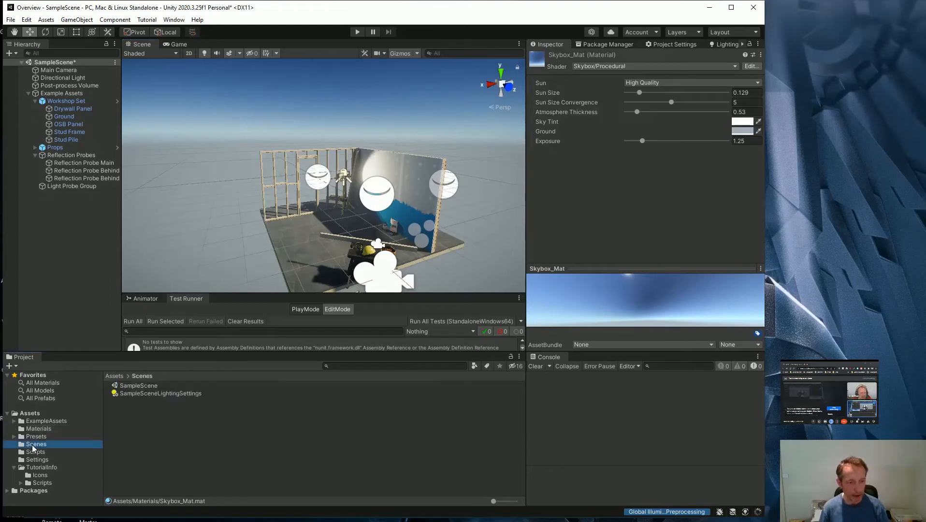
{"action": "left_click", "coordinate": [135, 386]}
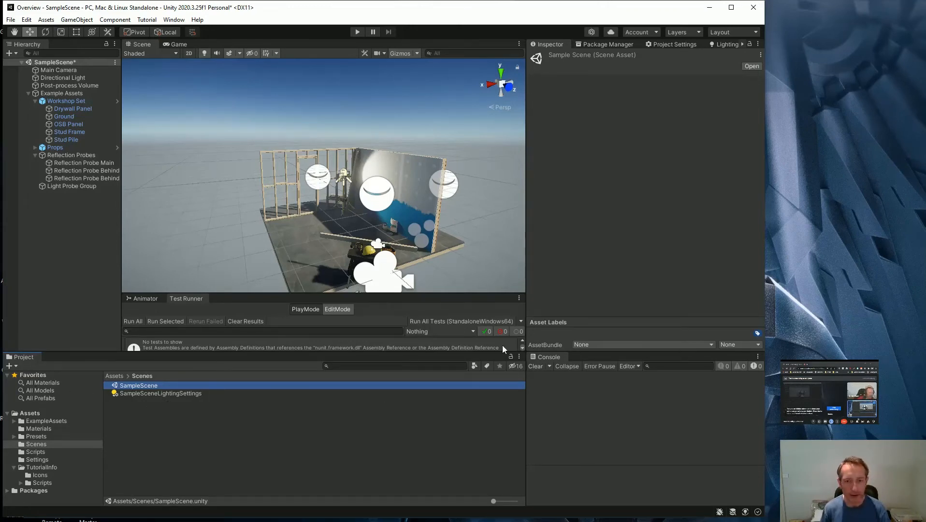
{"action": "left_click", "coordinate": [673, 46]}
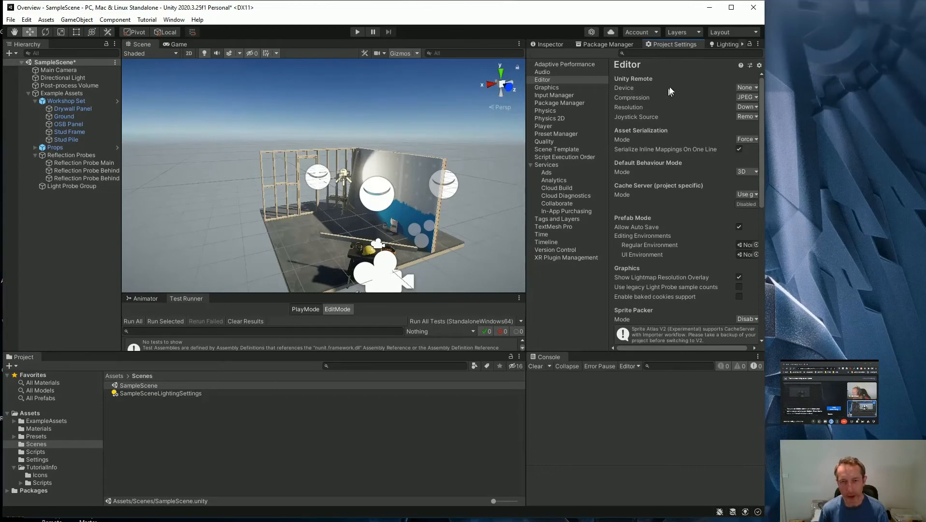
{"action": "left_click", "coordinate": [607, 47]}
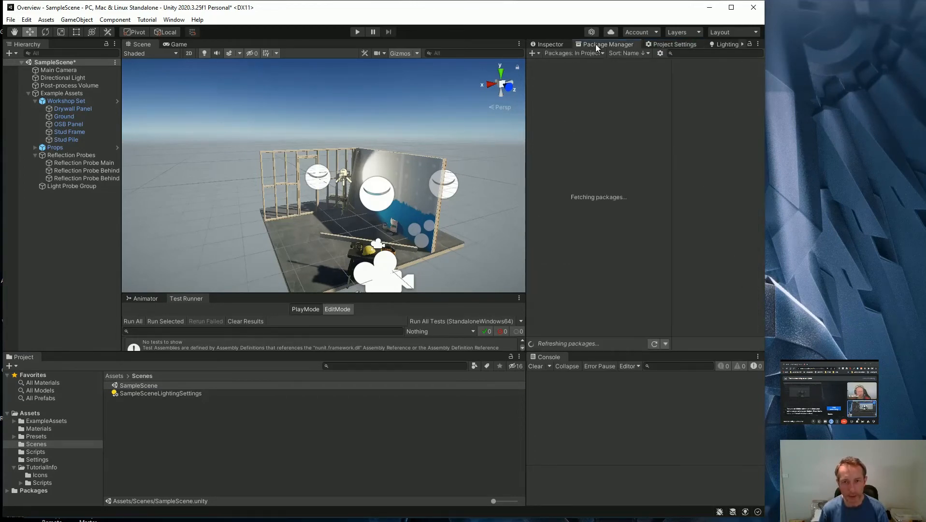
{"action": "left_click", "coordinate": [548, 45]}
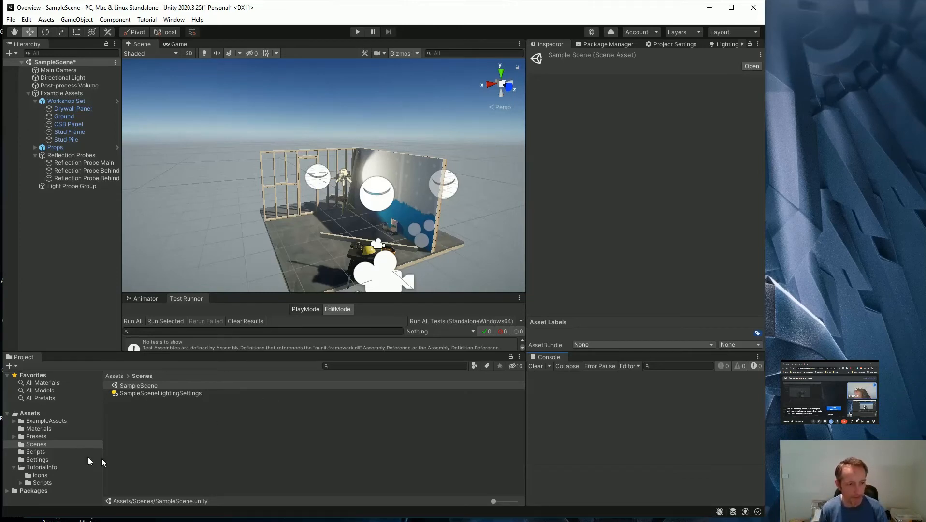
Inspect the Skybox_Mat material again and look through the skybox shader types available for it without changing the shader.
{"action": "left_click", "coordinate": [47, 430]}
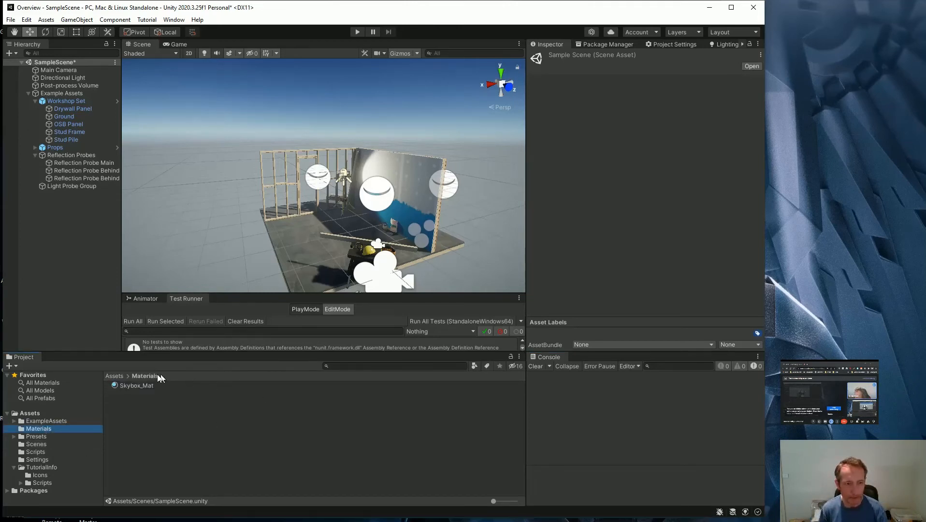
{"action": "left_click", "coordinate": [133, 386]}
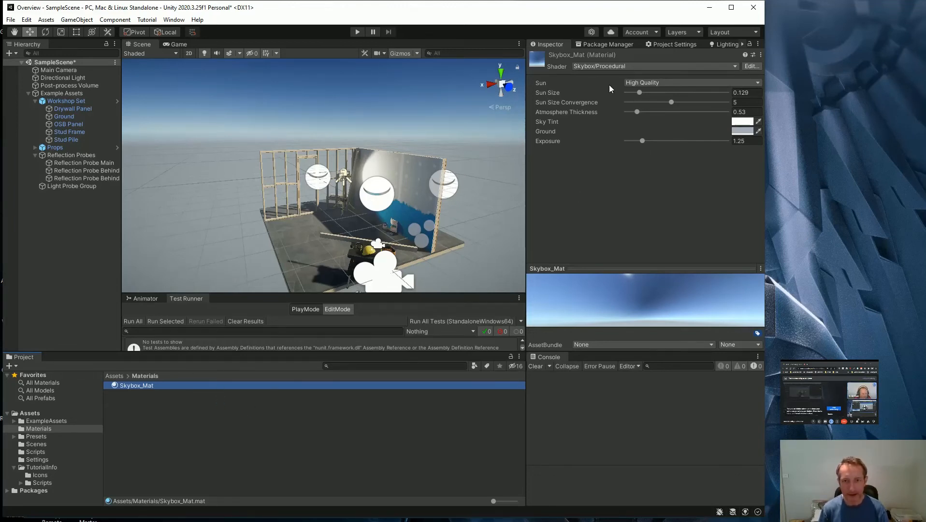
{"action": "left_click", "coordinate": [555, 67]}
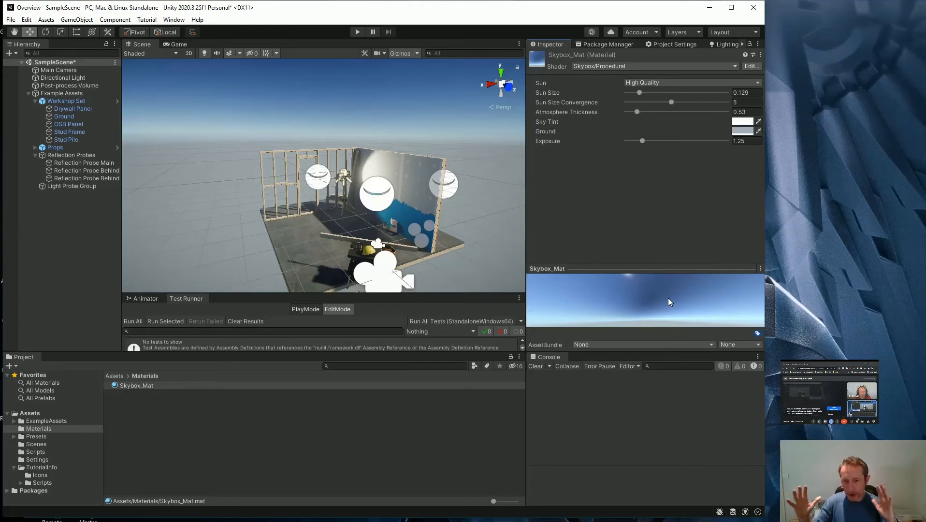
{"action": "left_click", "coordinate": [619, 67]}
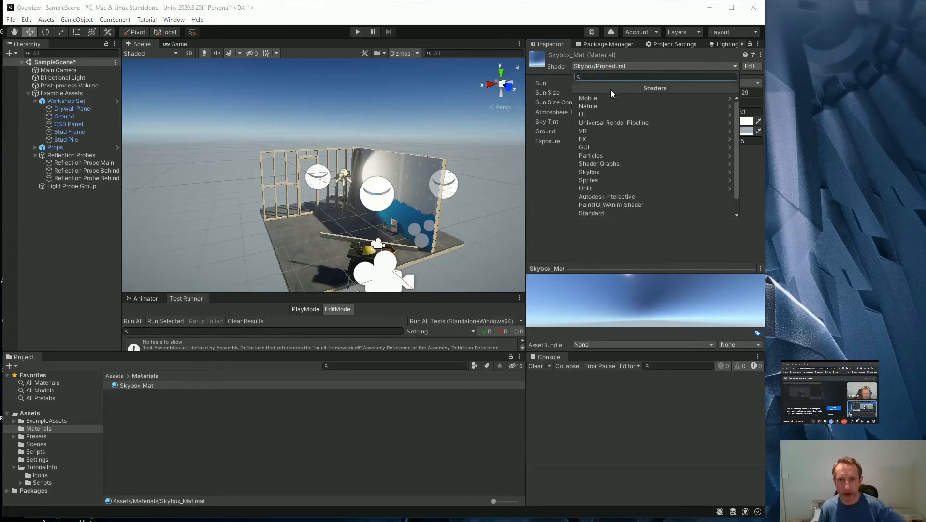
{"action": "left_click", "coordinate": [602, 171]}
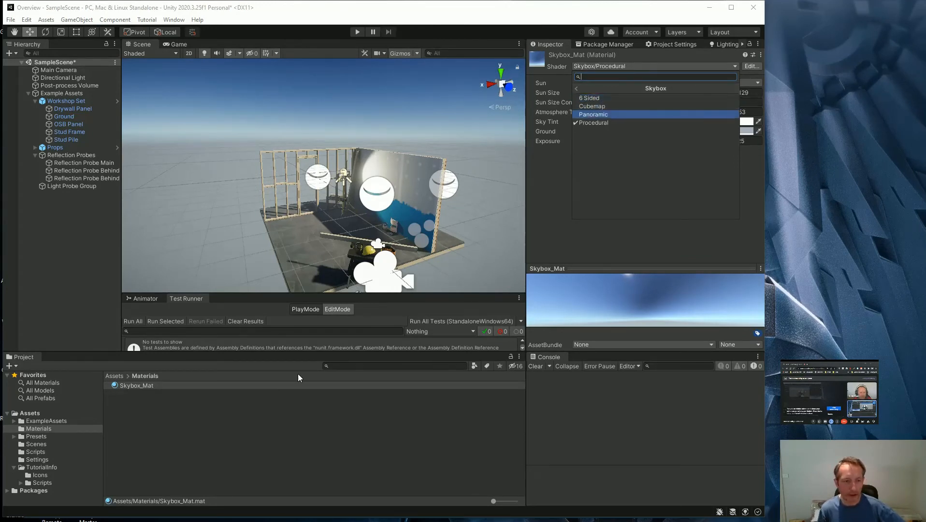
{"action": "left_click", "coordinate": [141, 428]}
Create a new material named Diff-Skybox in the Materials folder.
{"action": "right_click", "coordinate": [112, 401]}
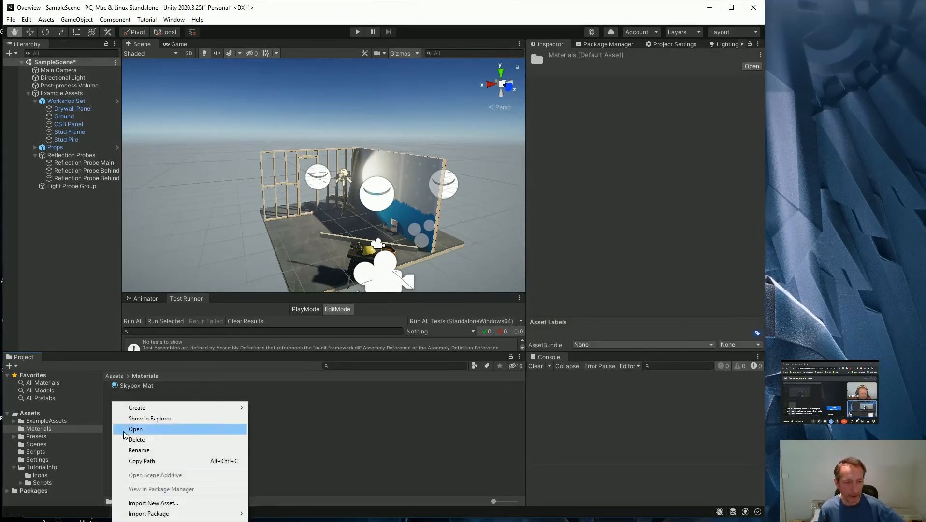
{"action": "mouse_move", "coordinate": [169, 410]}
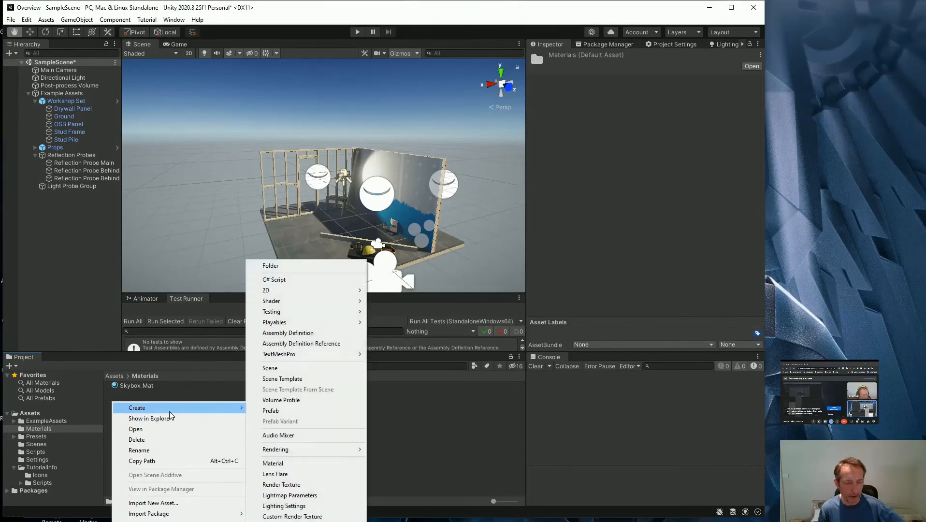
{"action": "right_click", "coordinate": [117, 402]}
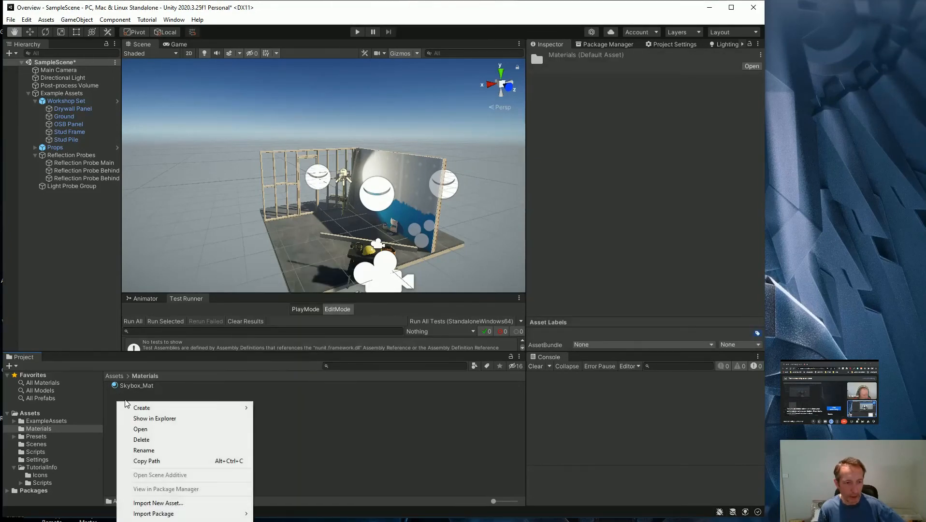
{"action": "mouse_move", "coordinate": [148, 414]}
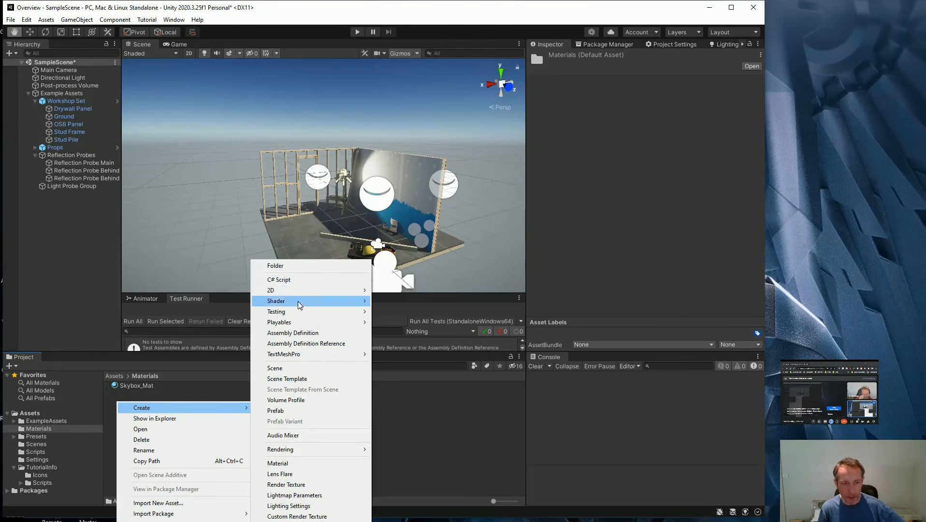
{"action": "mouse_move", "coordinate": [298, 304]}
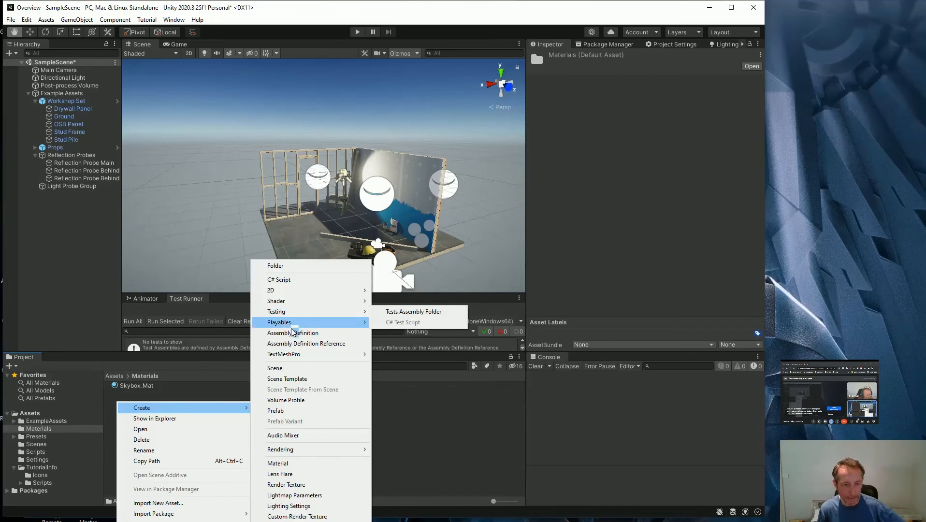
{"action": "left_click", "coordinate": [283, 464]}
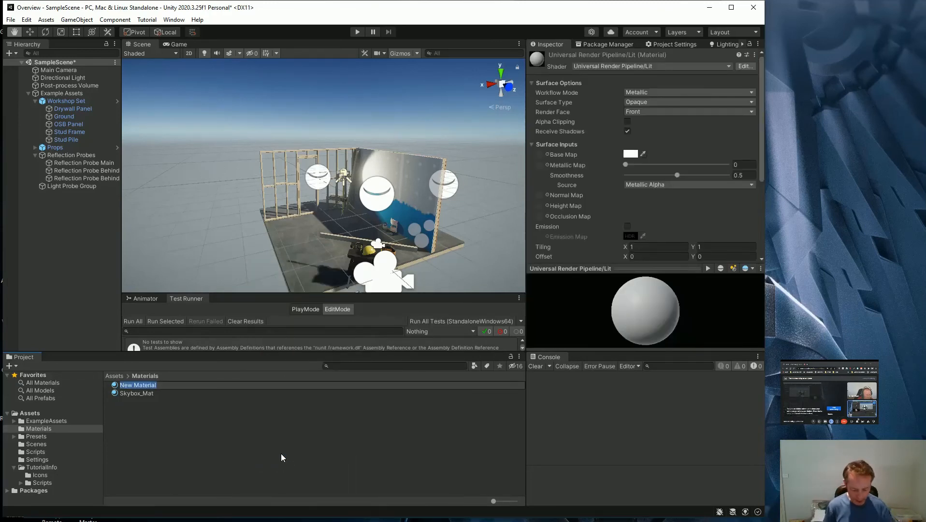
{"action": "type", "text": "Diff-Skybox"}
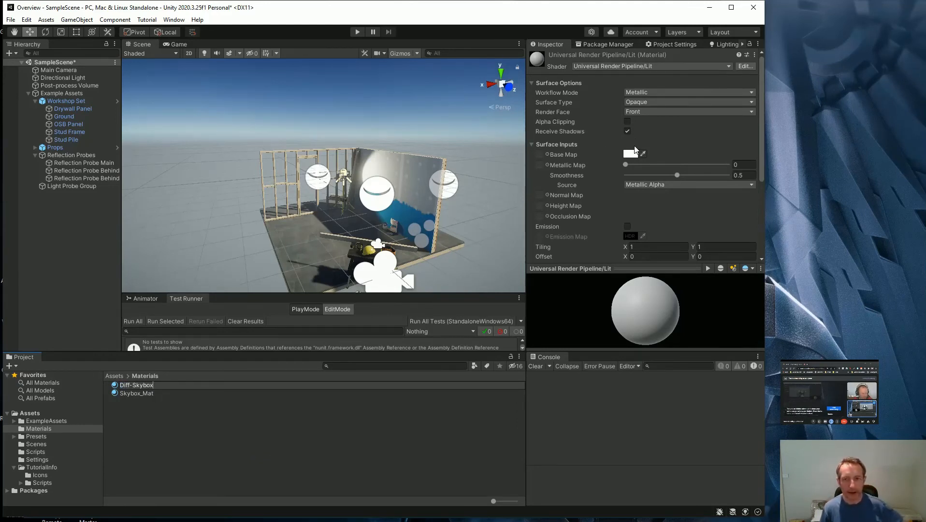
{"action": "key", "text": "Return"}
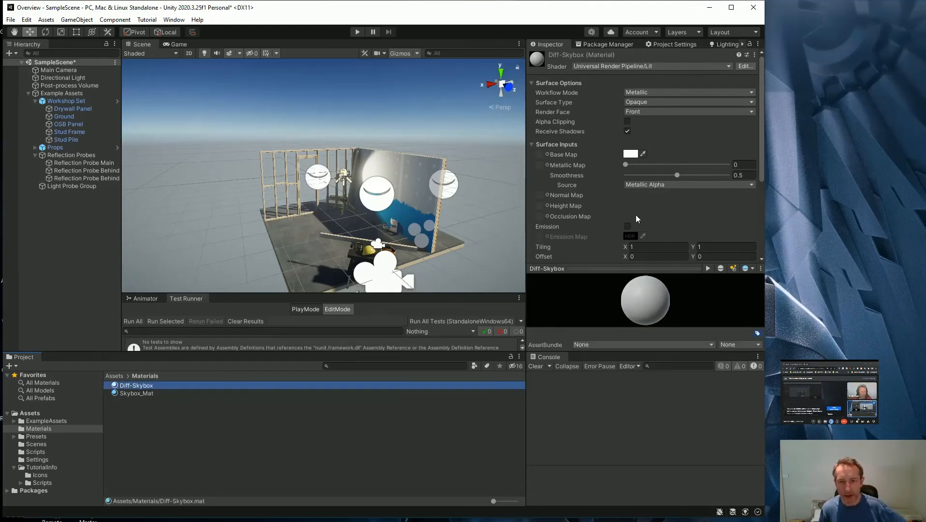
Set the Diff-Skybox material's shader to Skybox/6 Sided.
{"action": "left_click", "coordinate": [624, 67]}
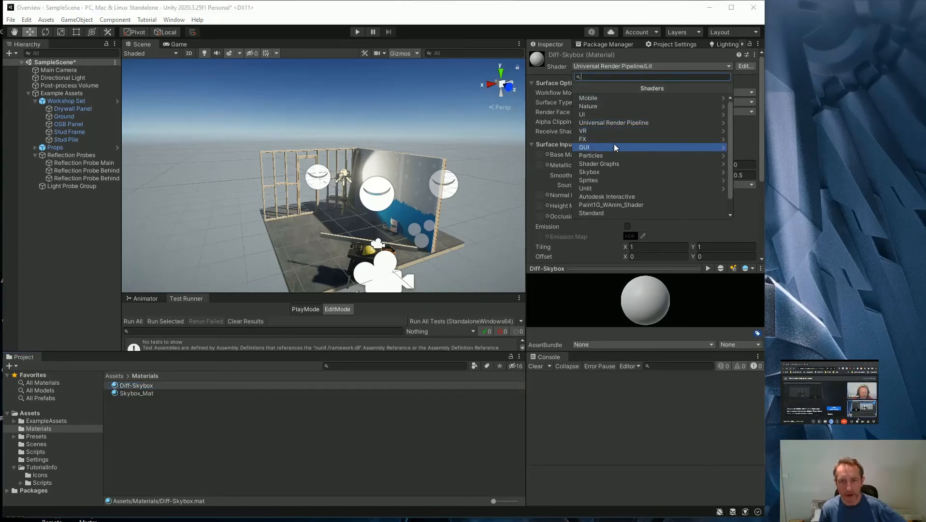
{"action": "left_click", "coordinate": [610, 173]}
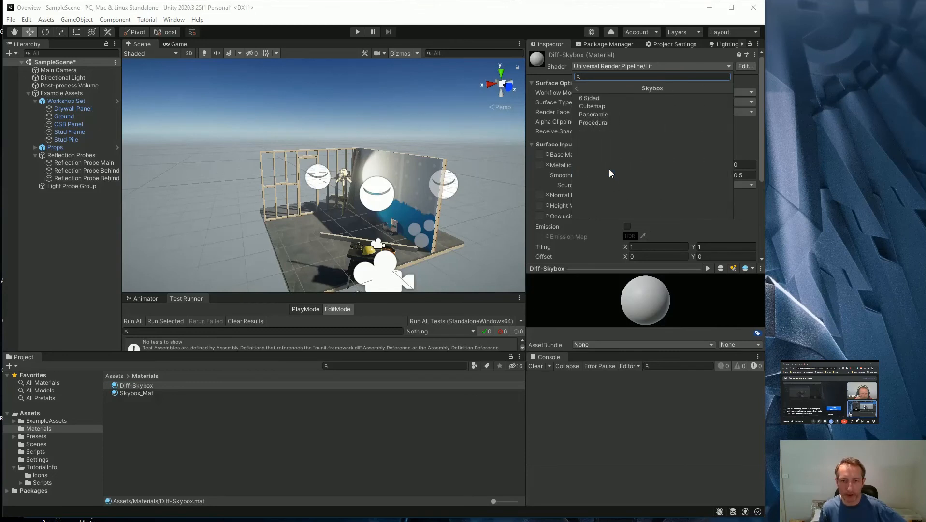
{"action": "left_click", "coordinate": [593, 98]}
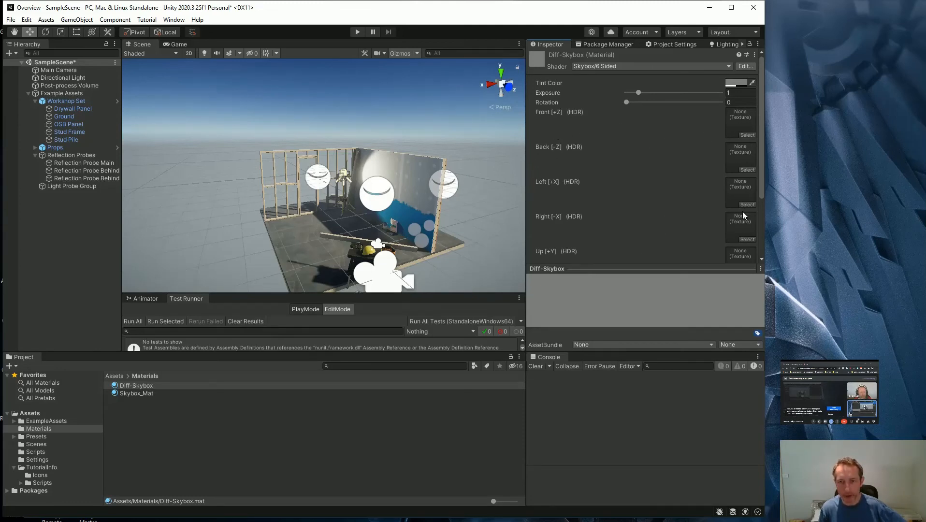
Collapse the material preview, examine Diff-Skybox's six texture slots and compare its properties with those of Skybox_Mat.
{"action": "scroll", "coordinate": [733, 236], "scroll_direction": "down", "scroll_amount": 3}
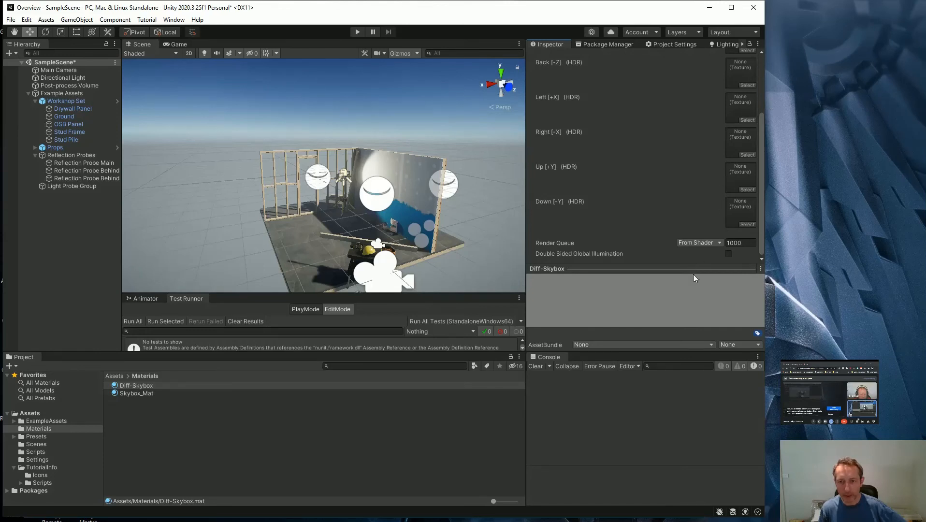
{"action": "left_click_drag", "start_coordinate": [693, 269], "coordinate": [690, 337]}
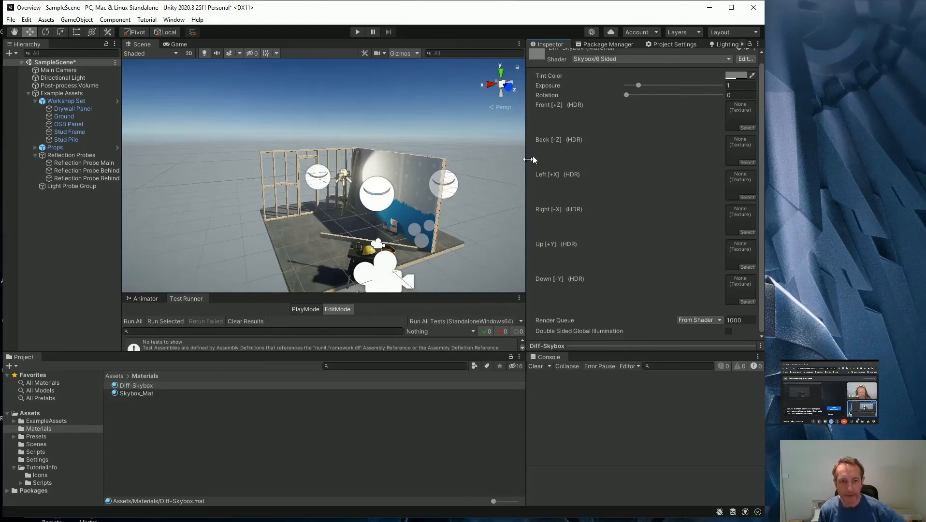
{"action": "left_click", "coordinate": [150, 386]}
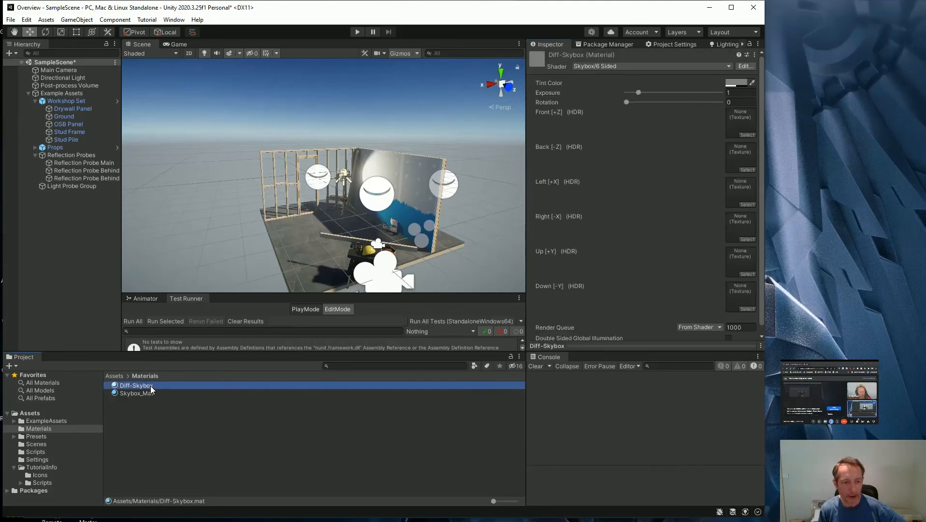
{"action": "left_click", "coordinate": [147, 393]}
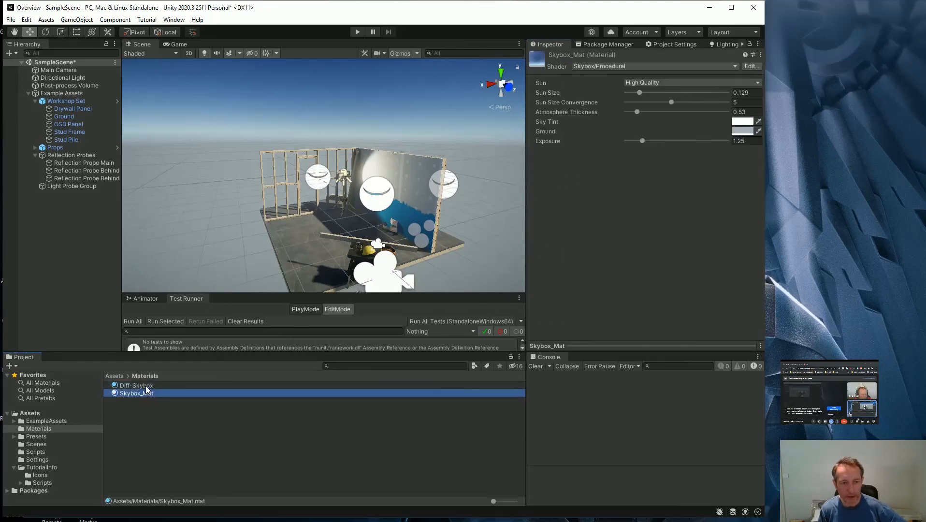
{"action": "key", "text": "Up"}
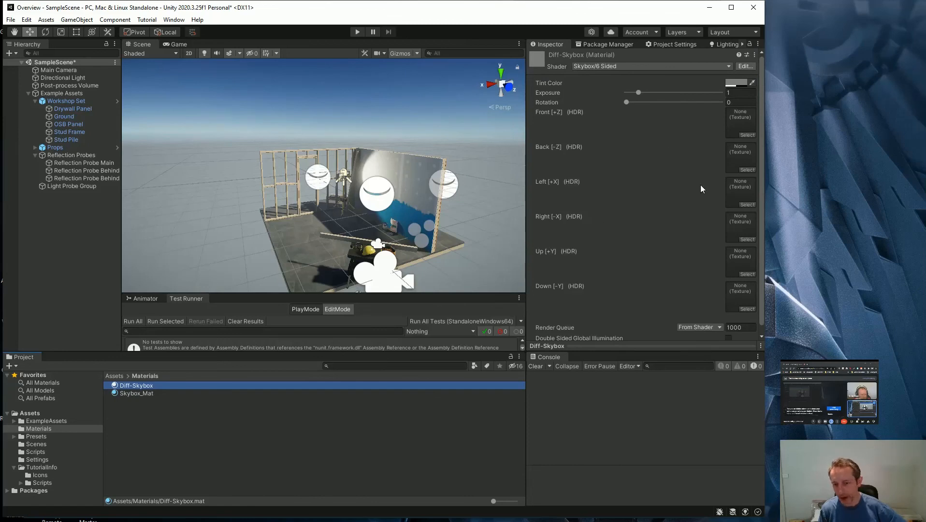